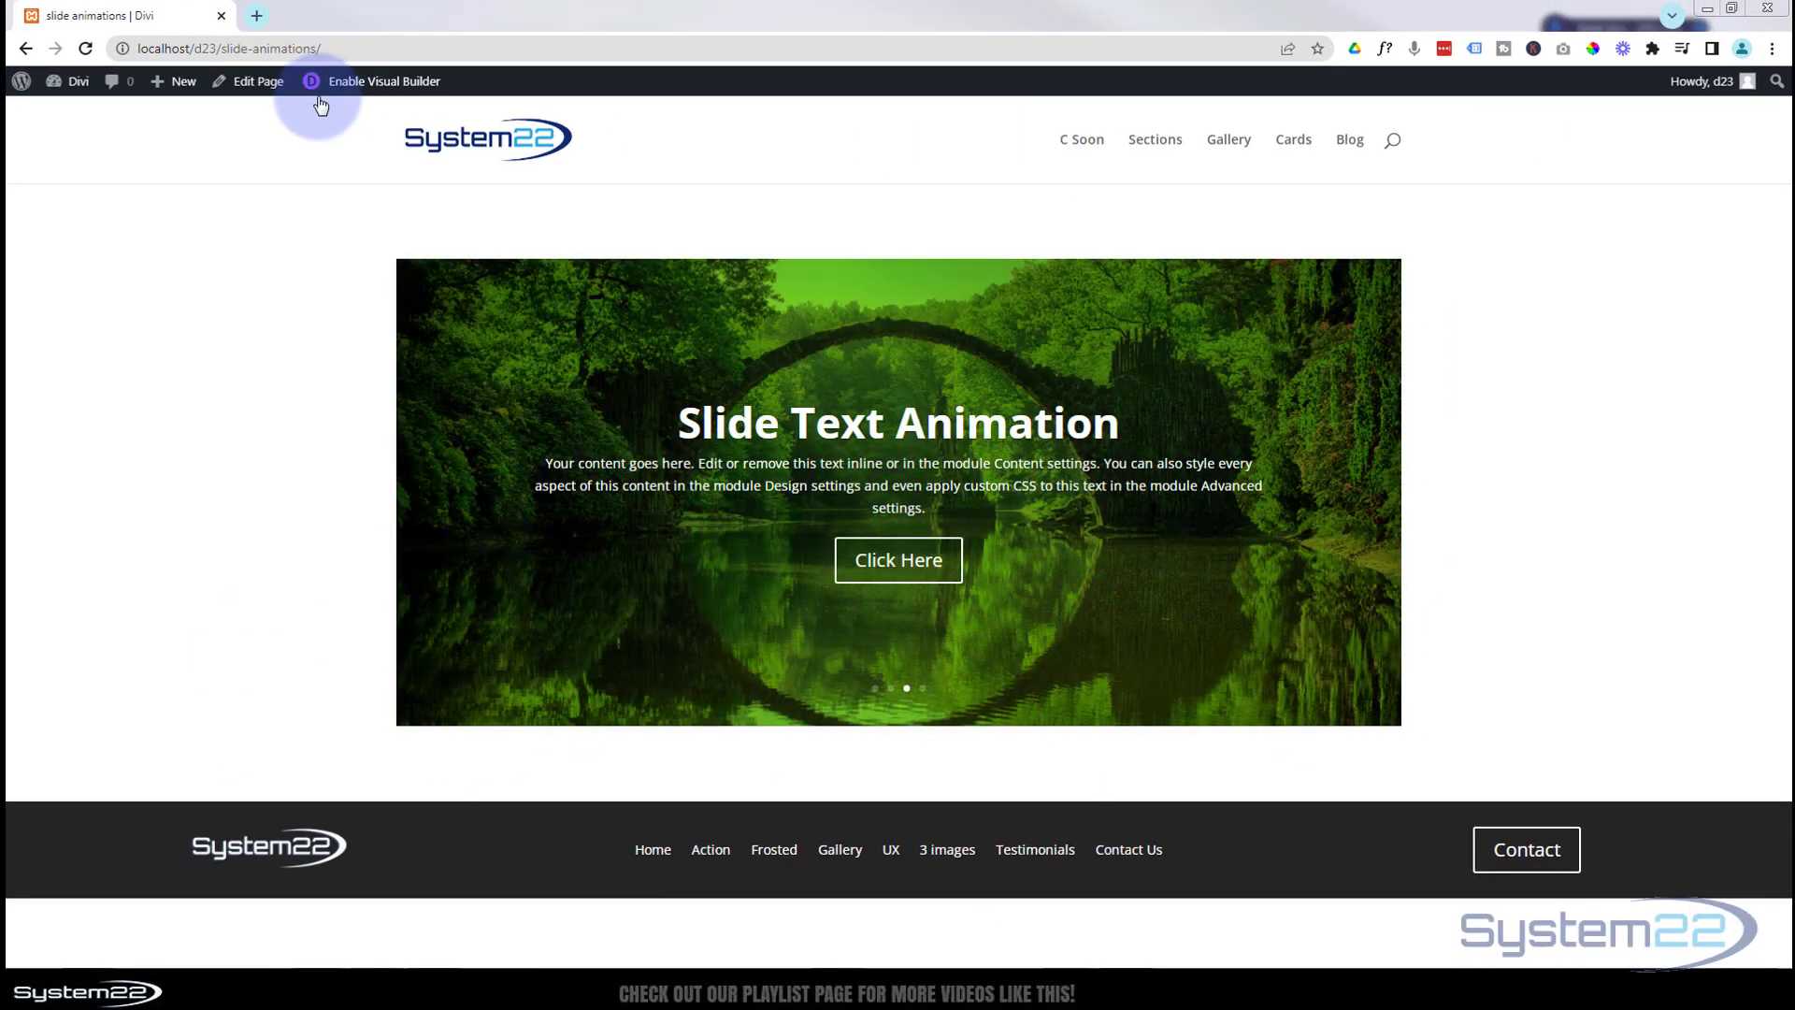
Step: Enter the Visual Builder, delete the old slider module and insert a new default Slider module
left_click(360, 82)
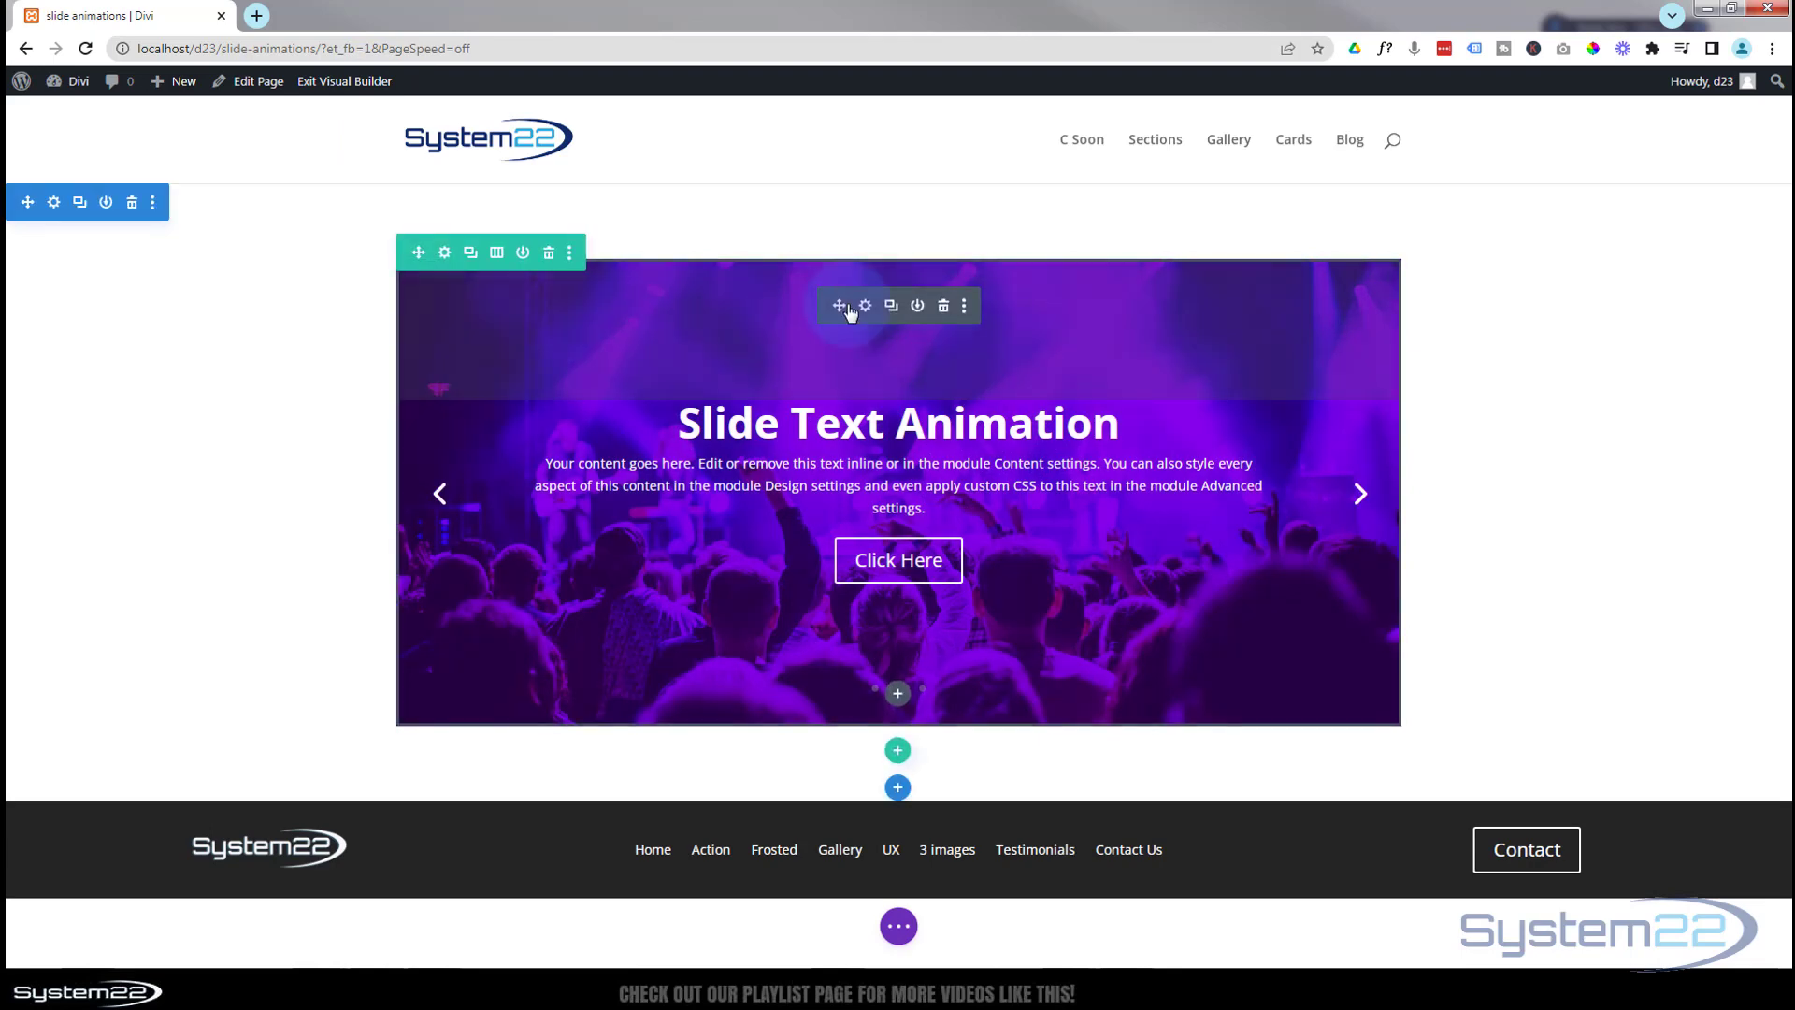
left_click(944, 306)
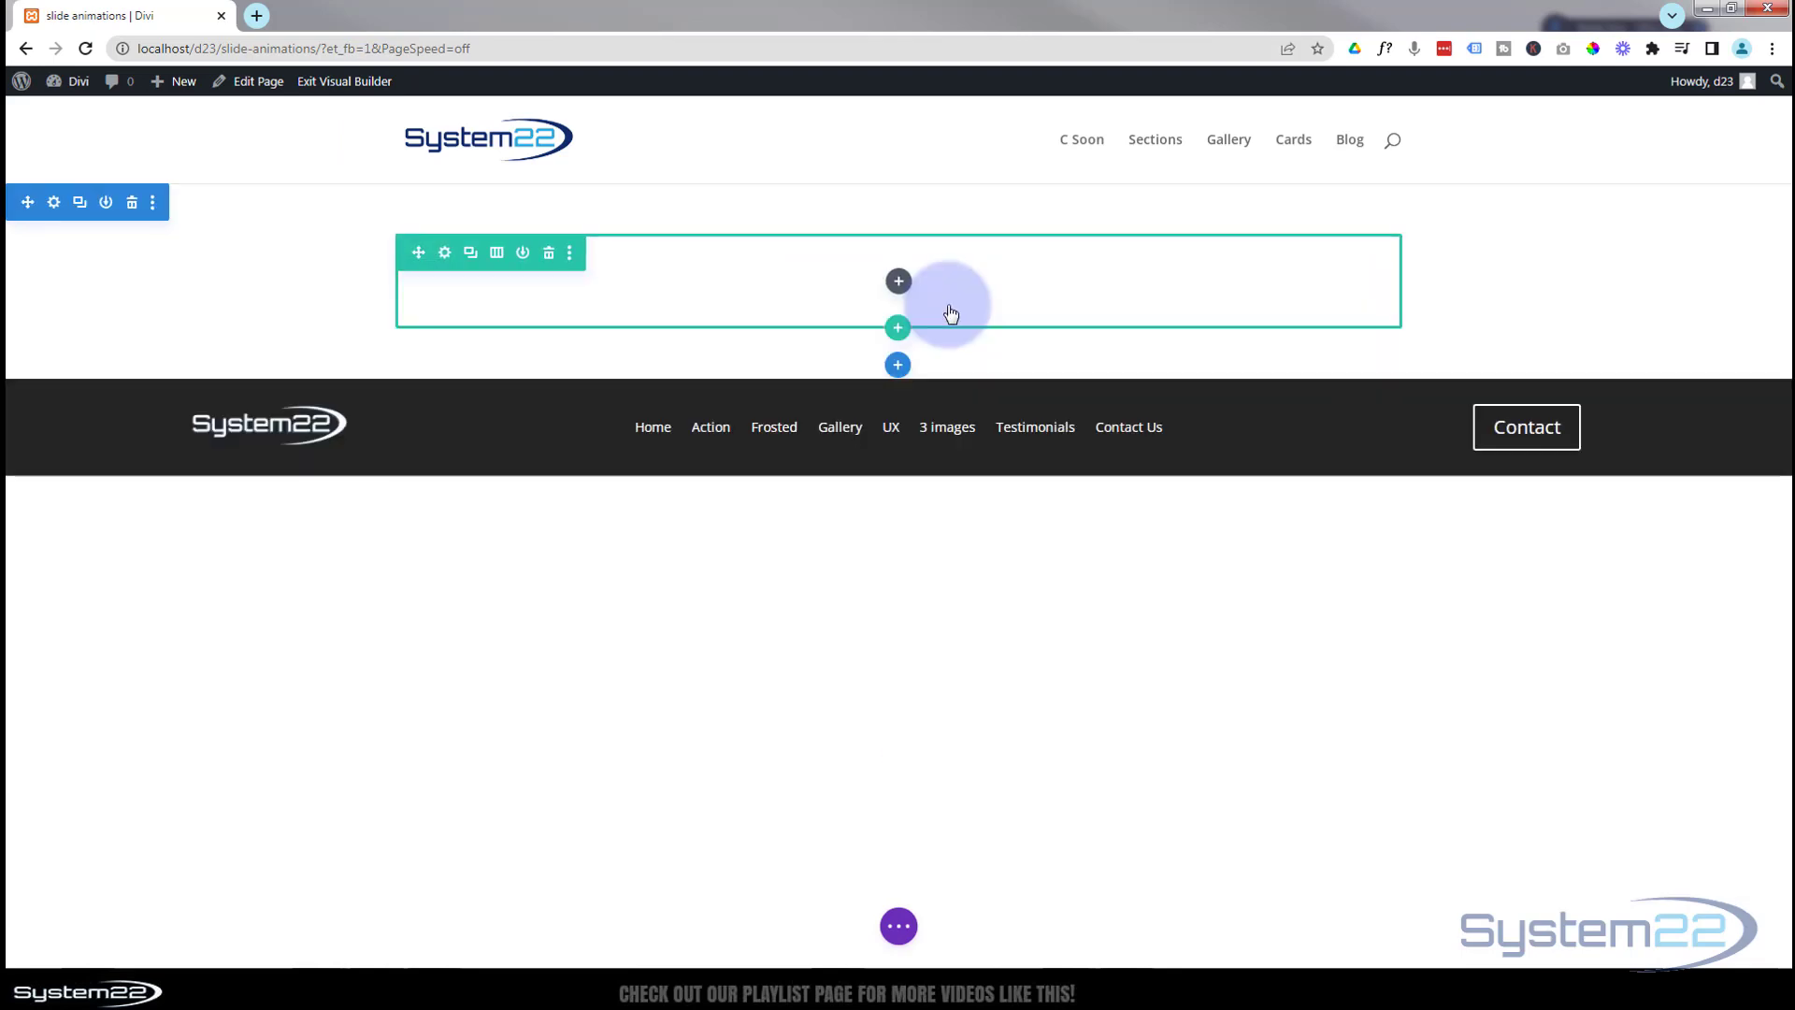
left_click(898, 282)
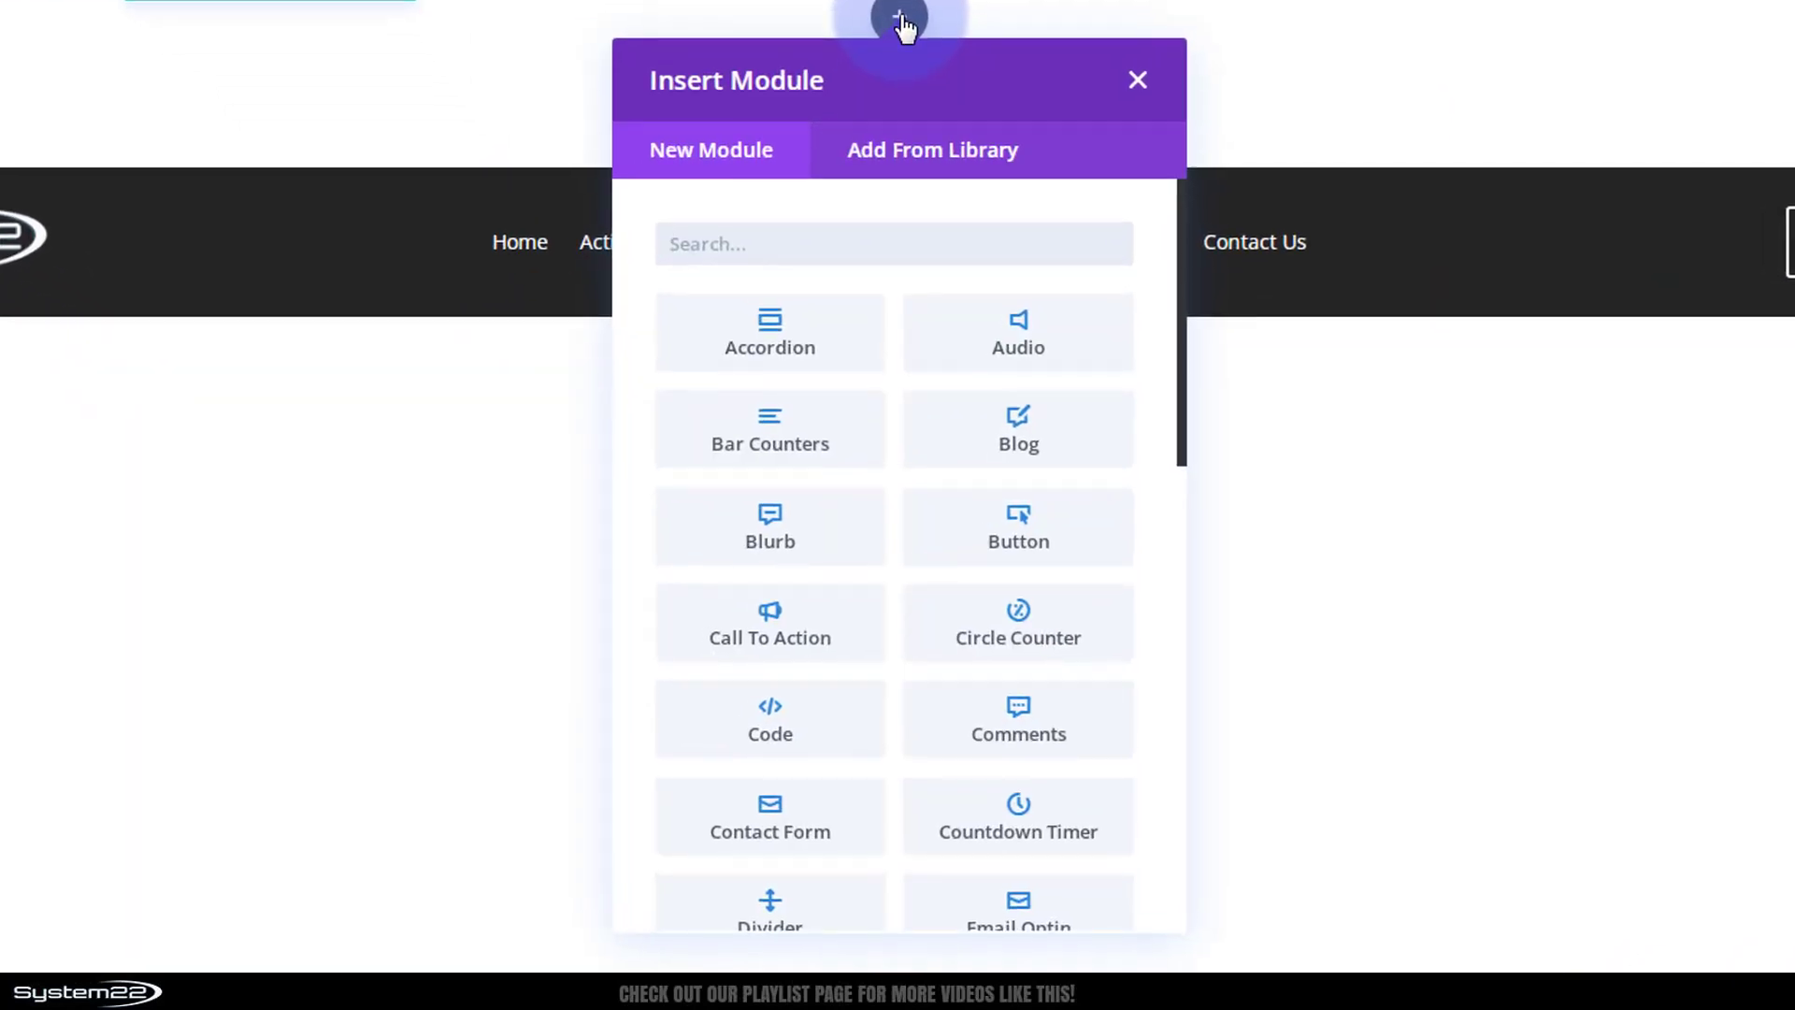
scroll(925, 495, "down", 10)
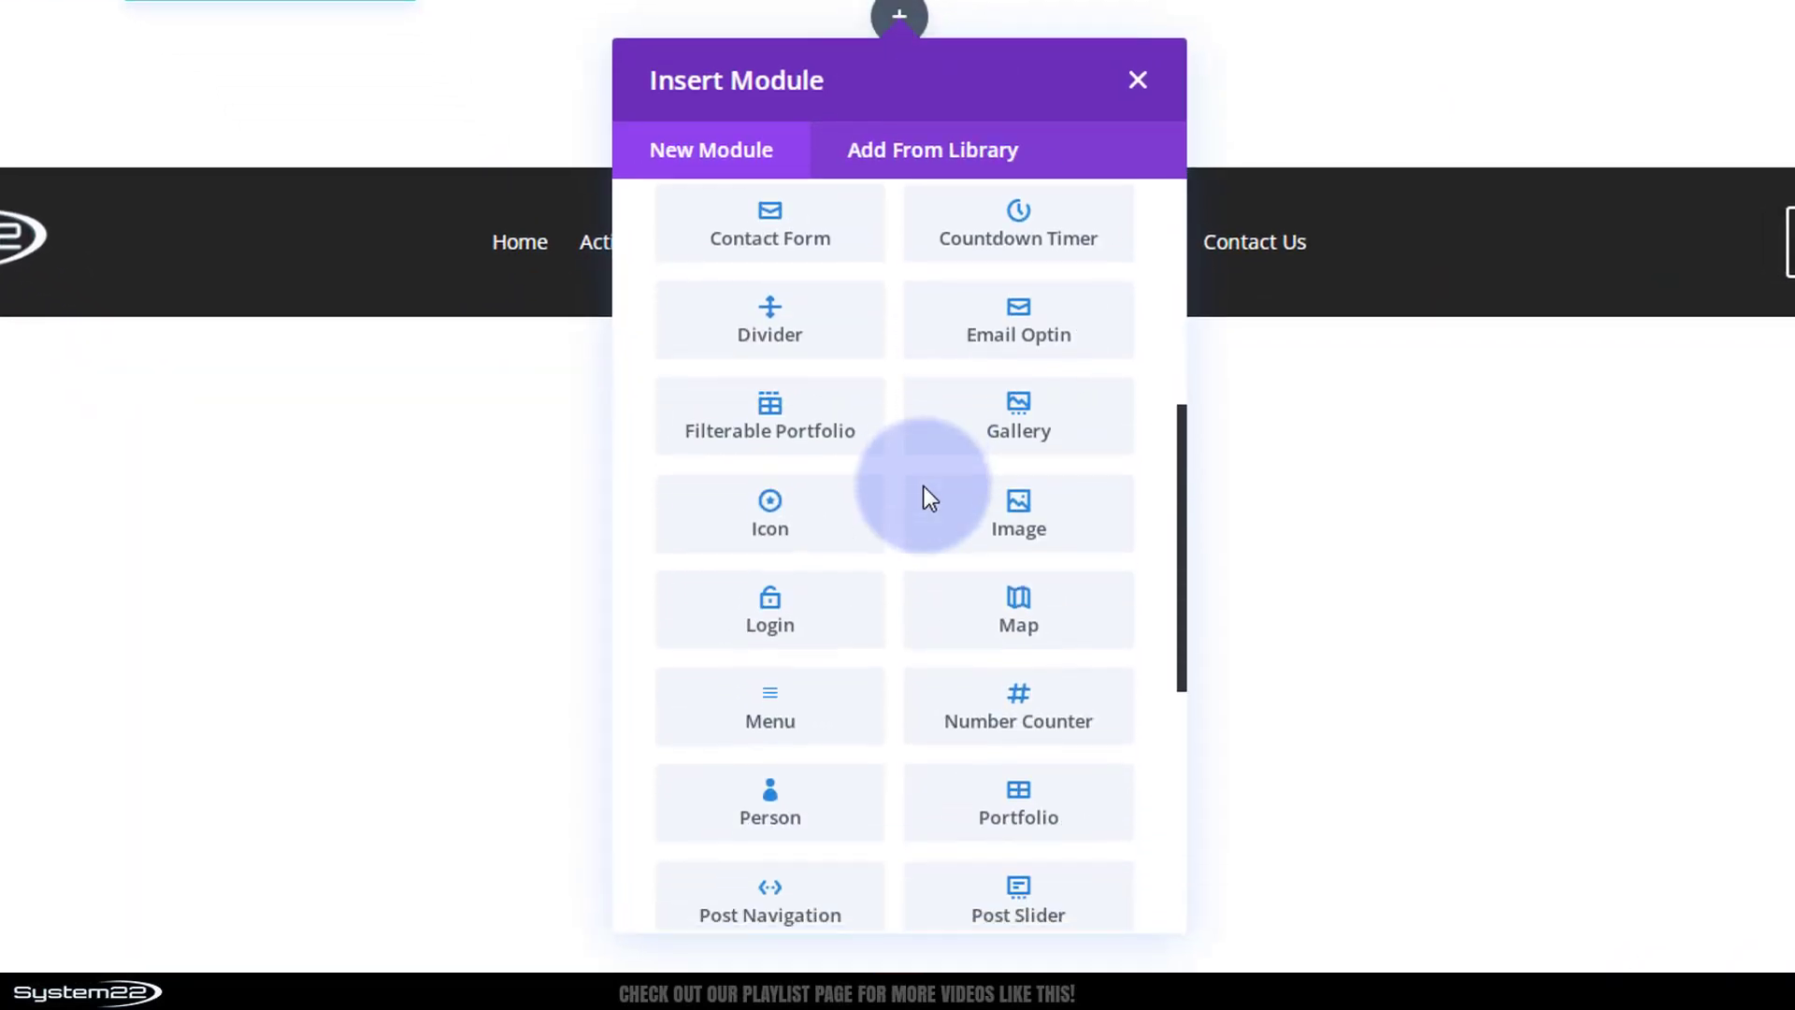
scroll(923, 494, "down", 3)
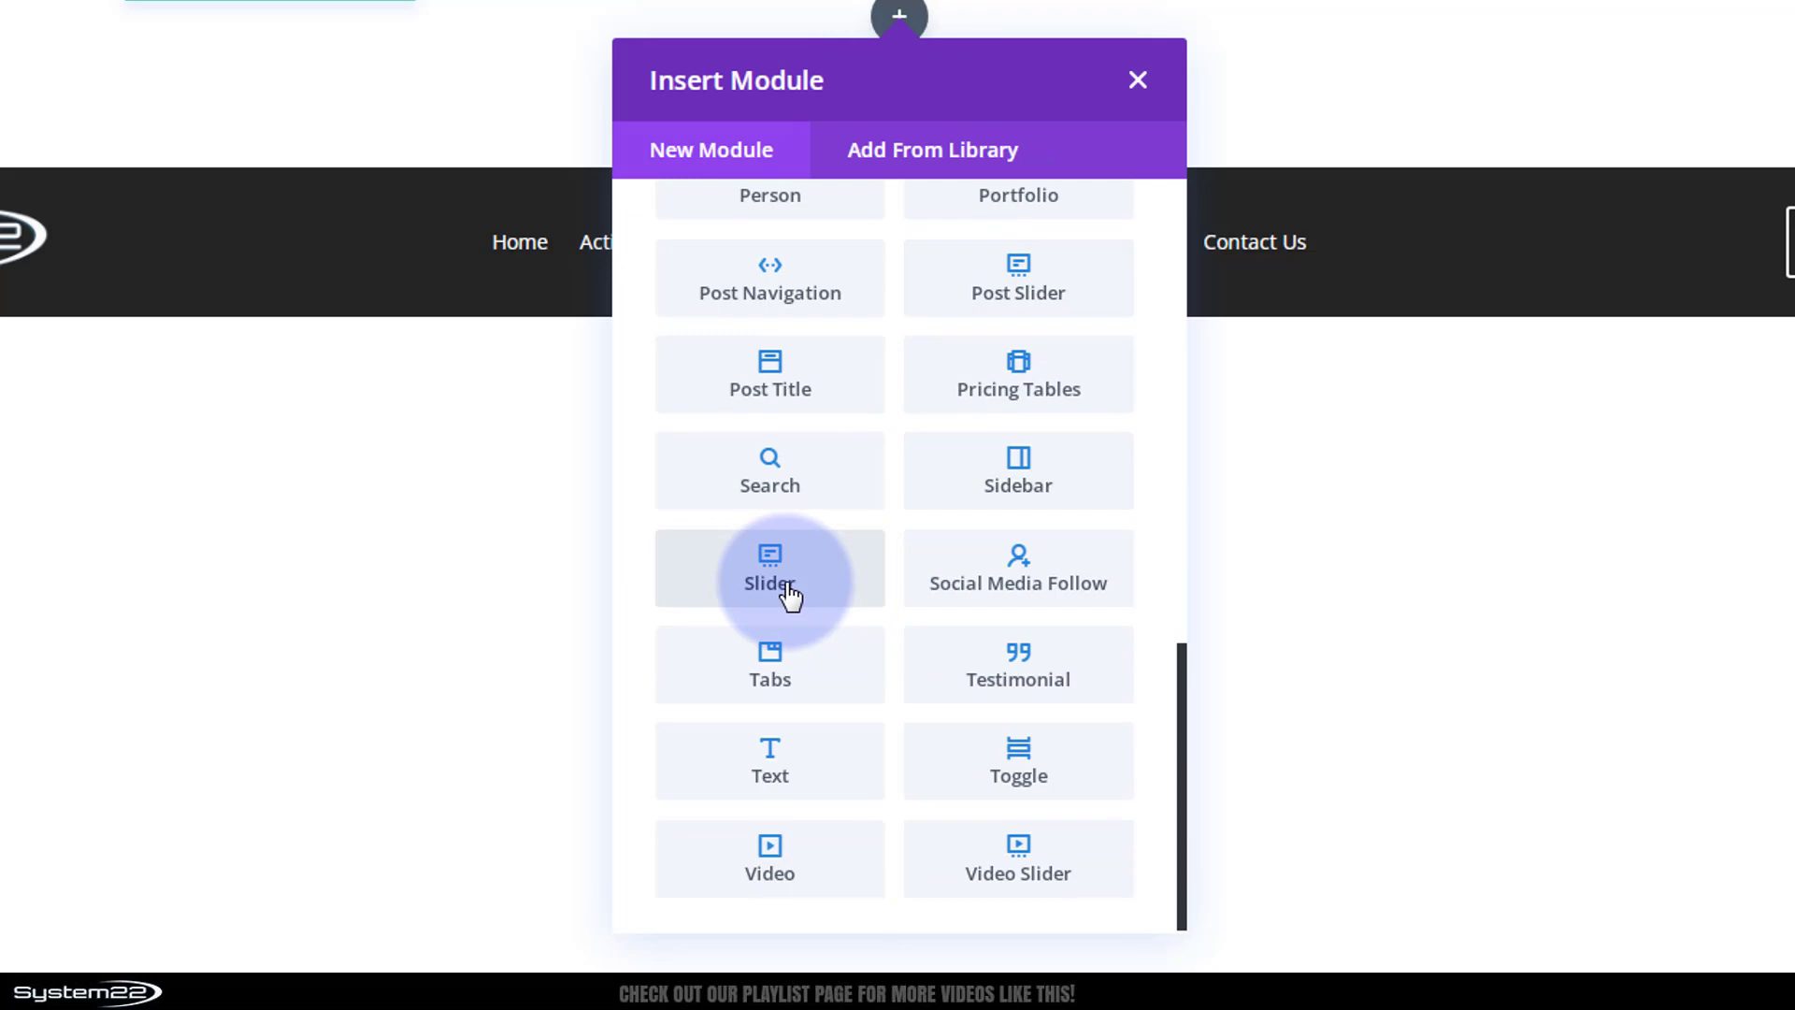
left_click(809, 581)
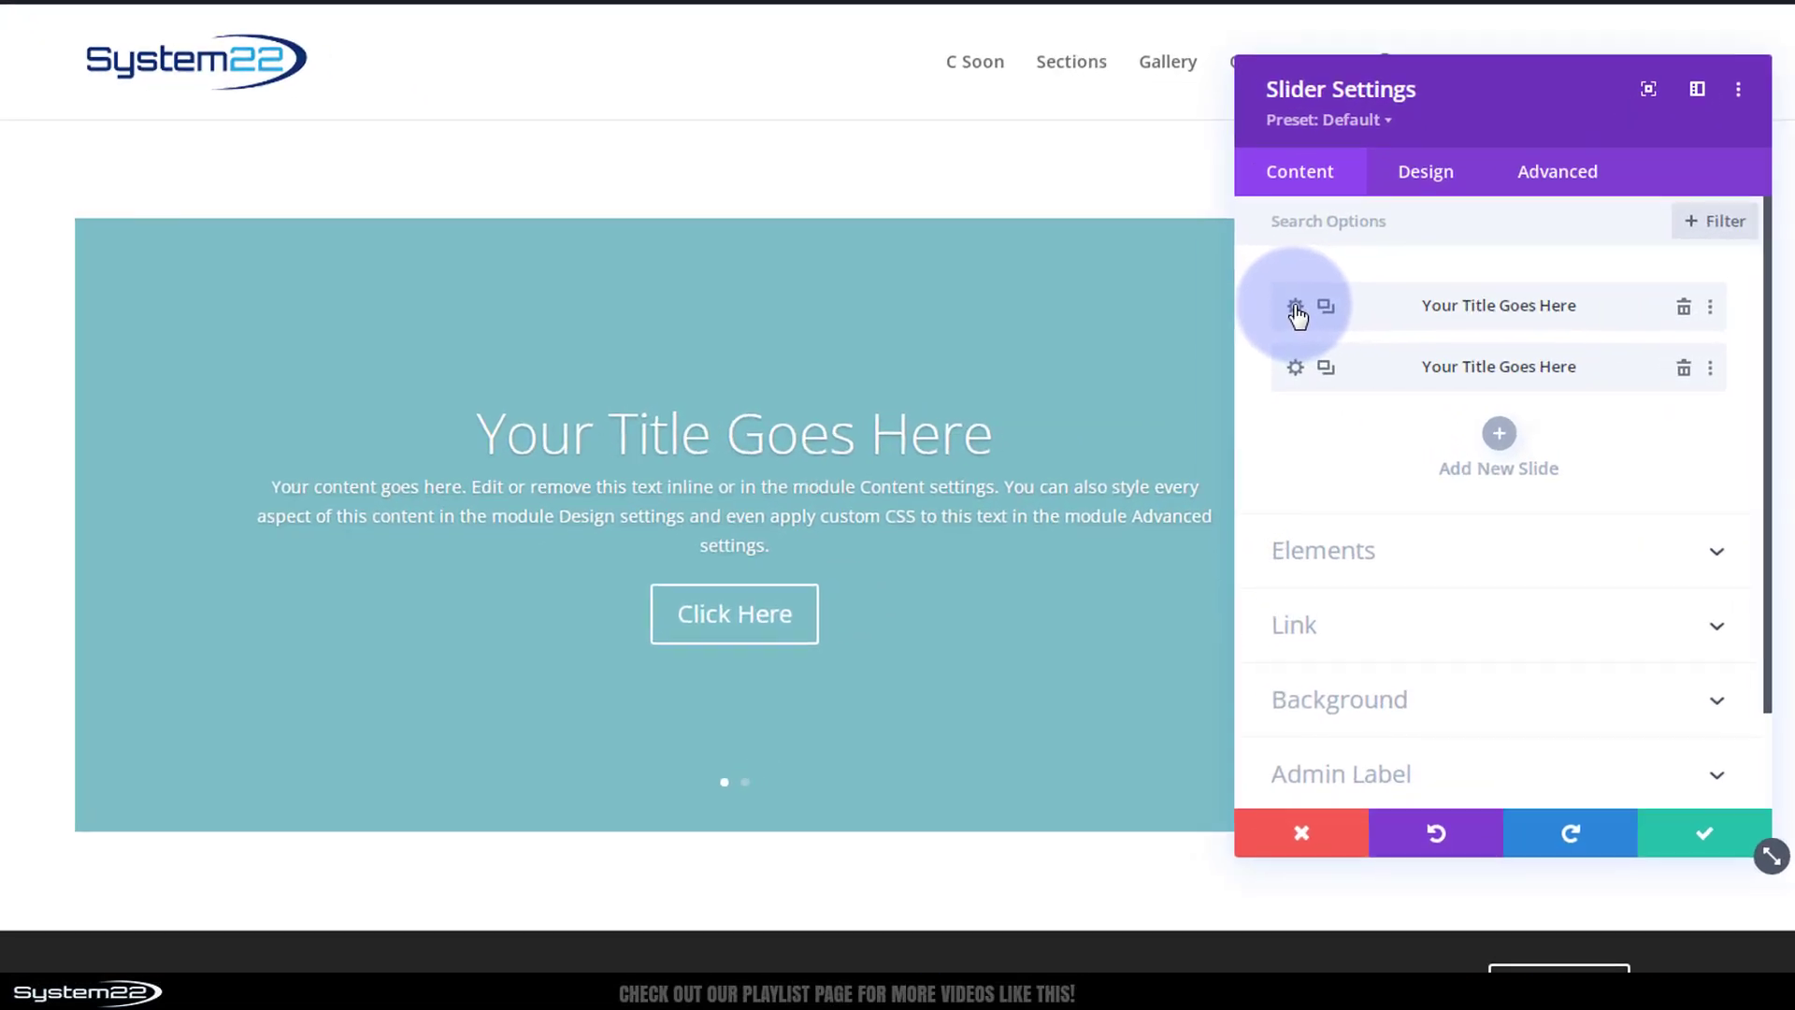
Step: Set the first slide's background colour to blue
left_click(1296, 309)
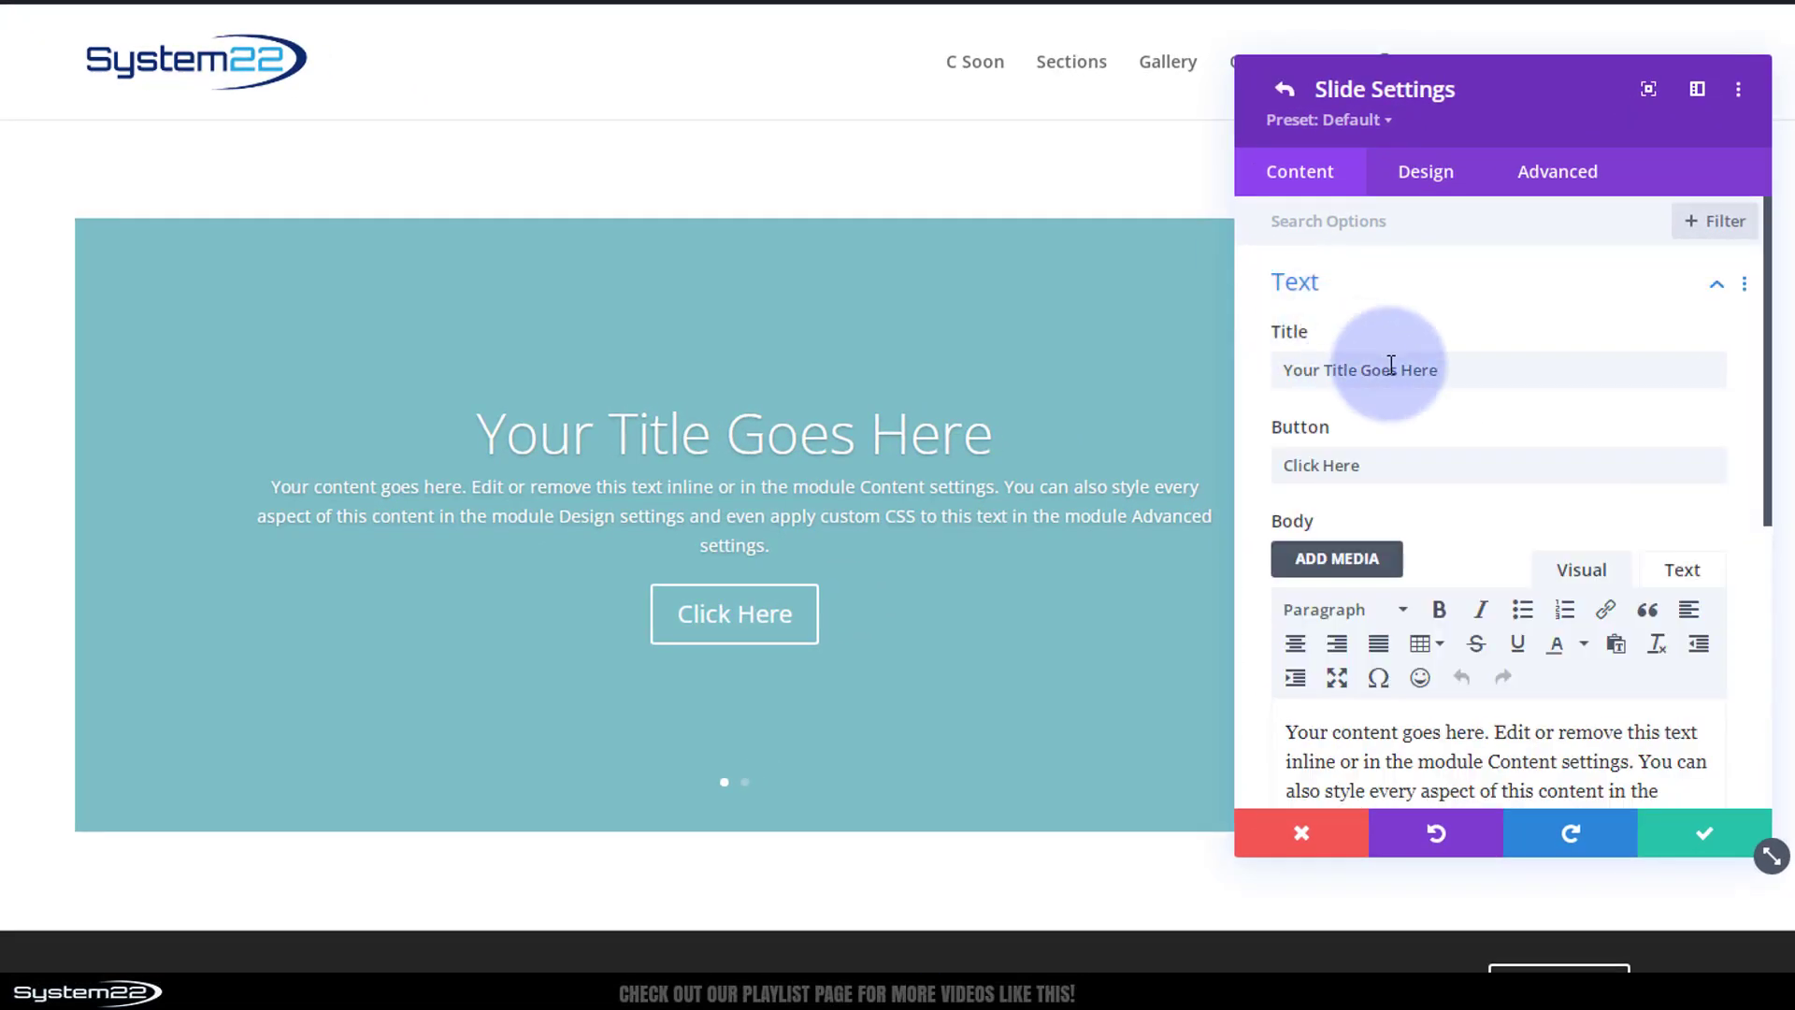
scroll(1375, 360, "down", 6)
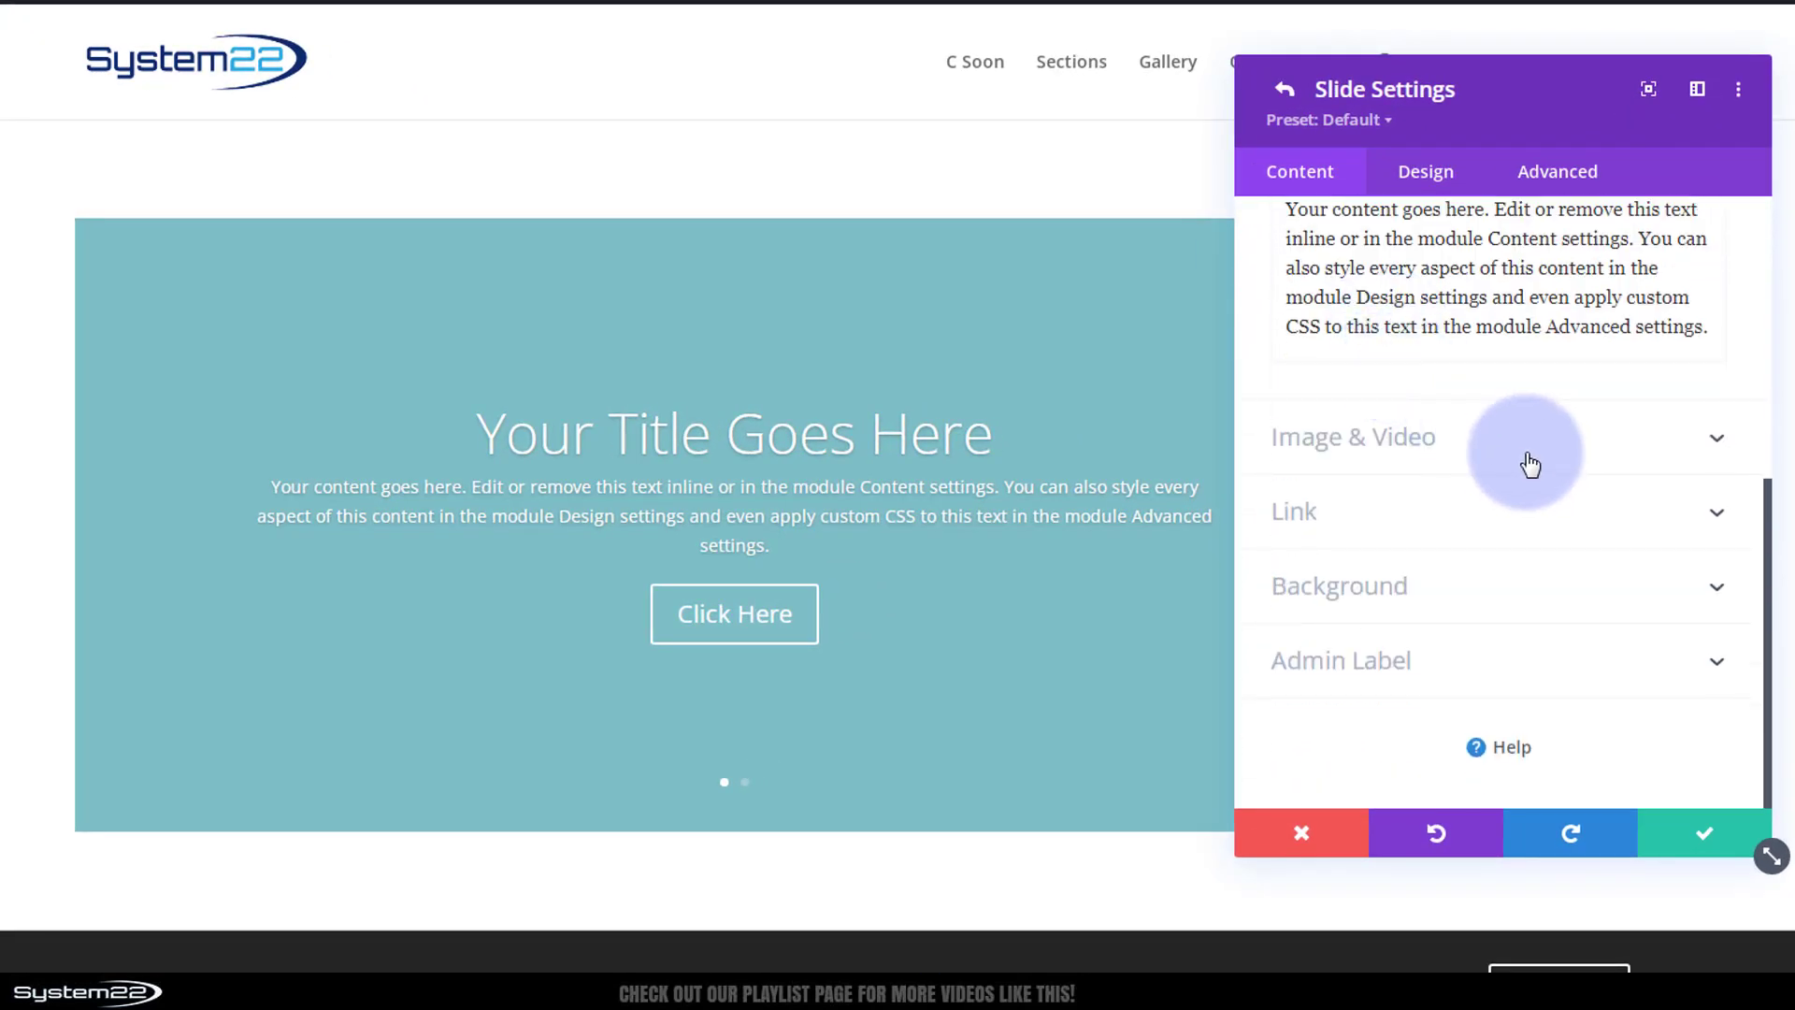
left_click(1474, 593)
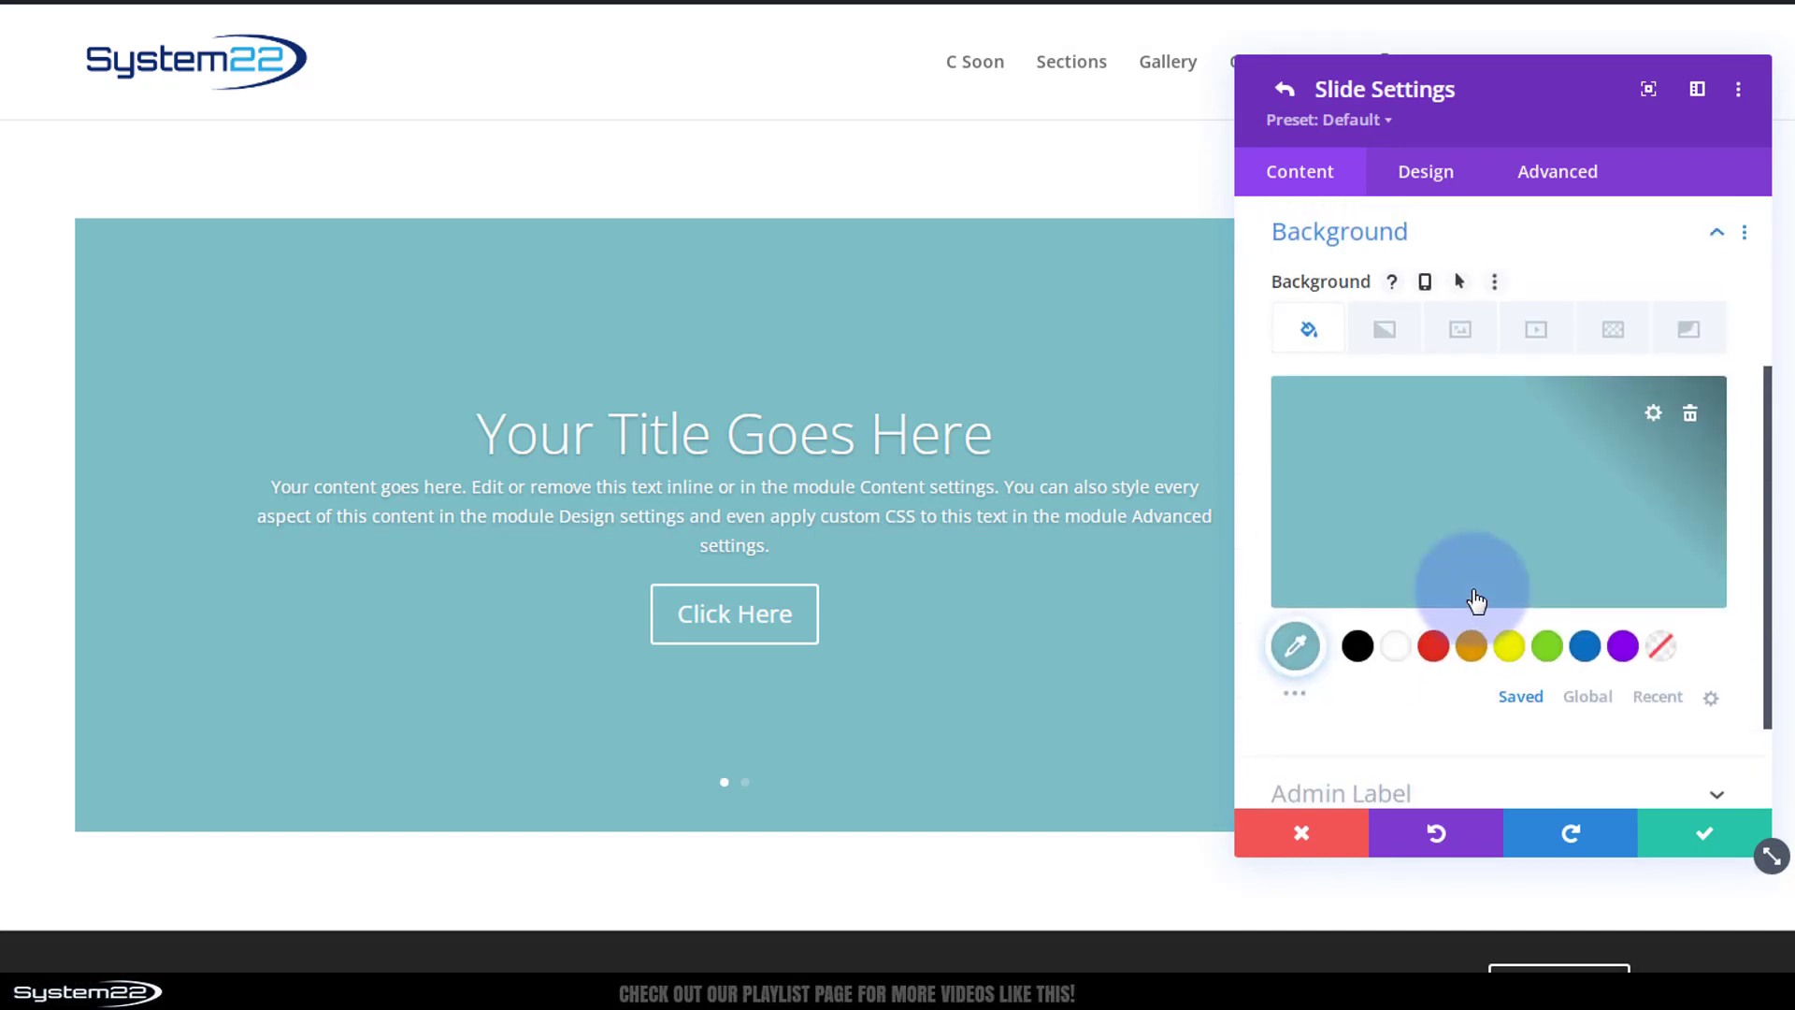
left_click(1602, 645)
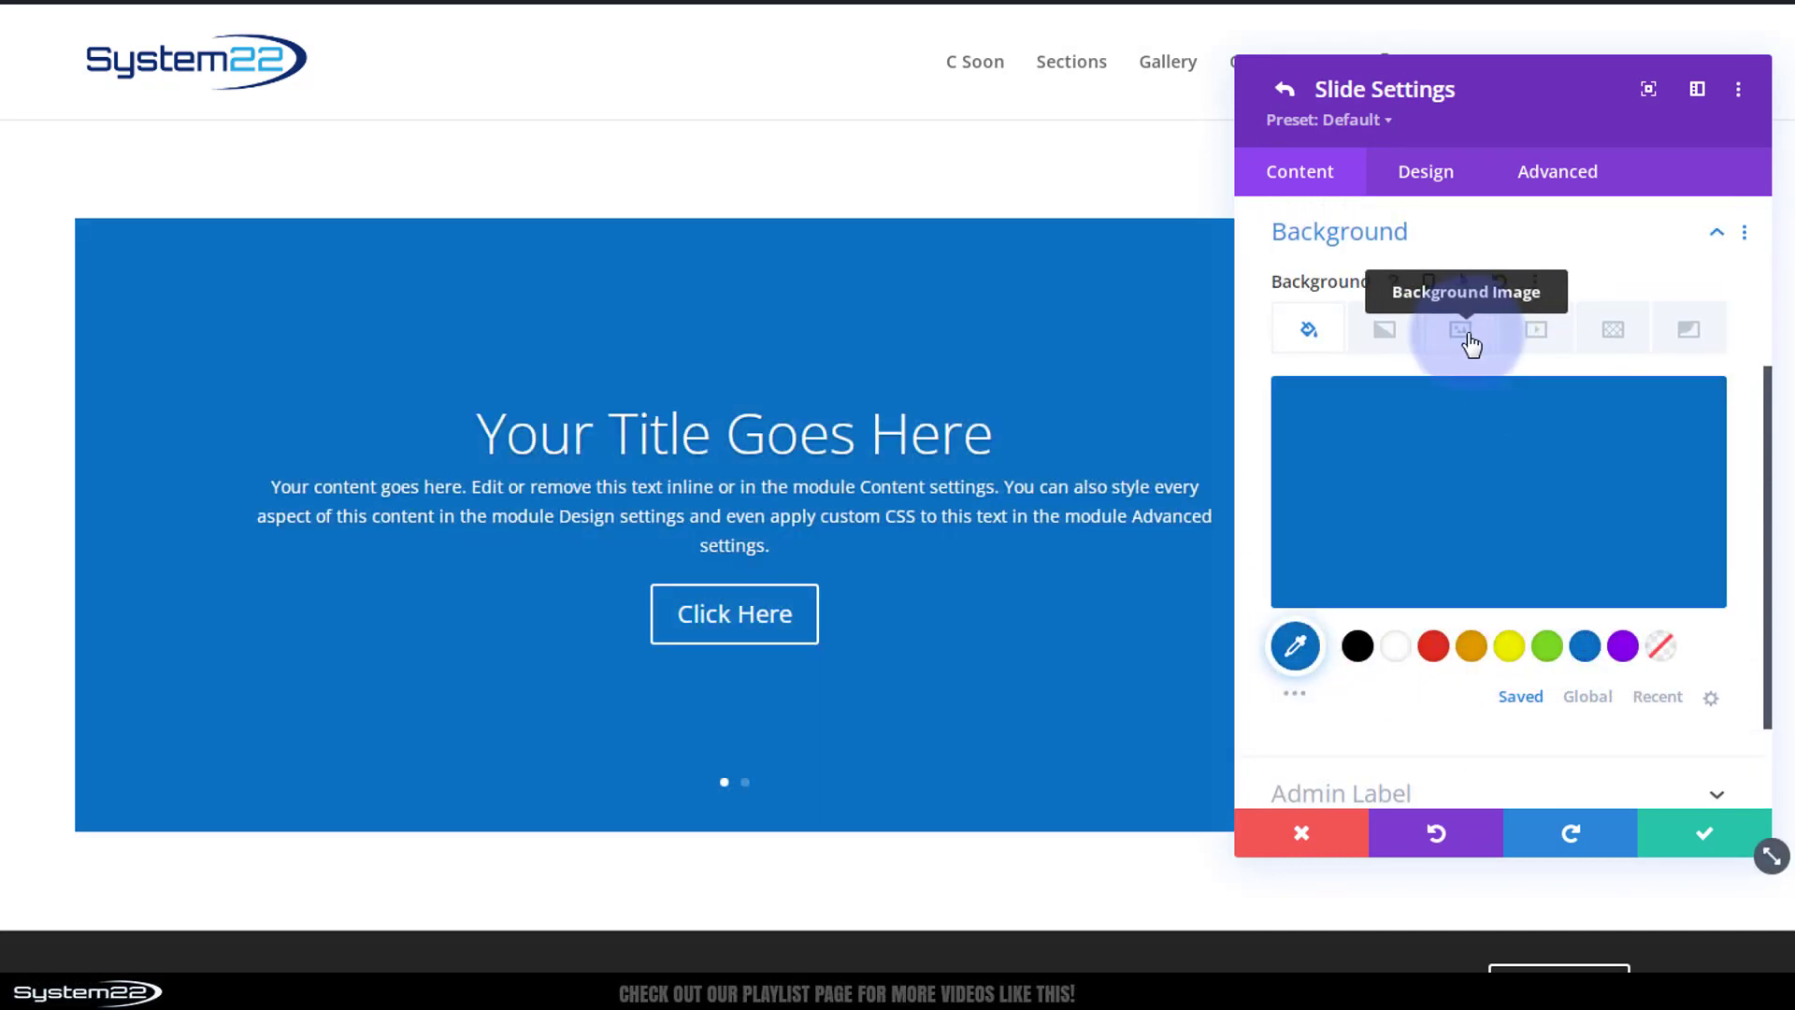
Step: Use the earth-at-night photo as the first slide's background image with Multiply blend
left_click(1471, 344)
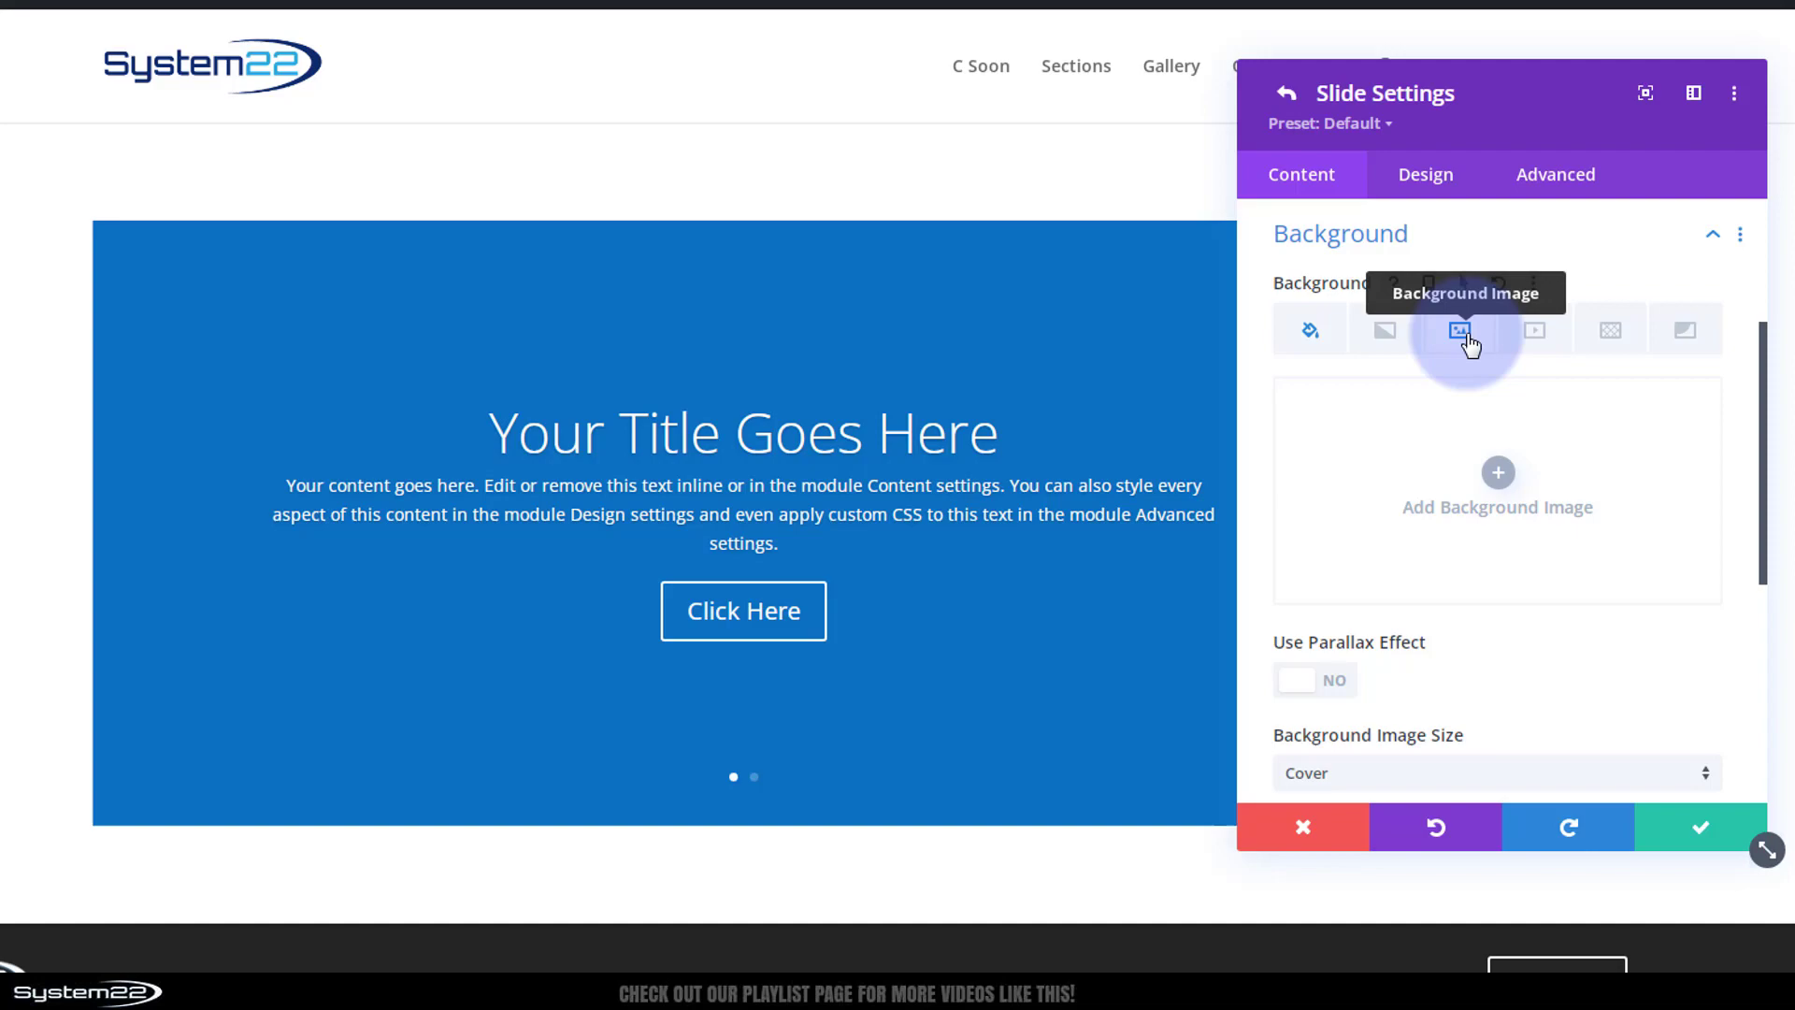
left_click(1496, 472)
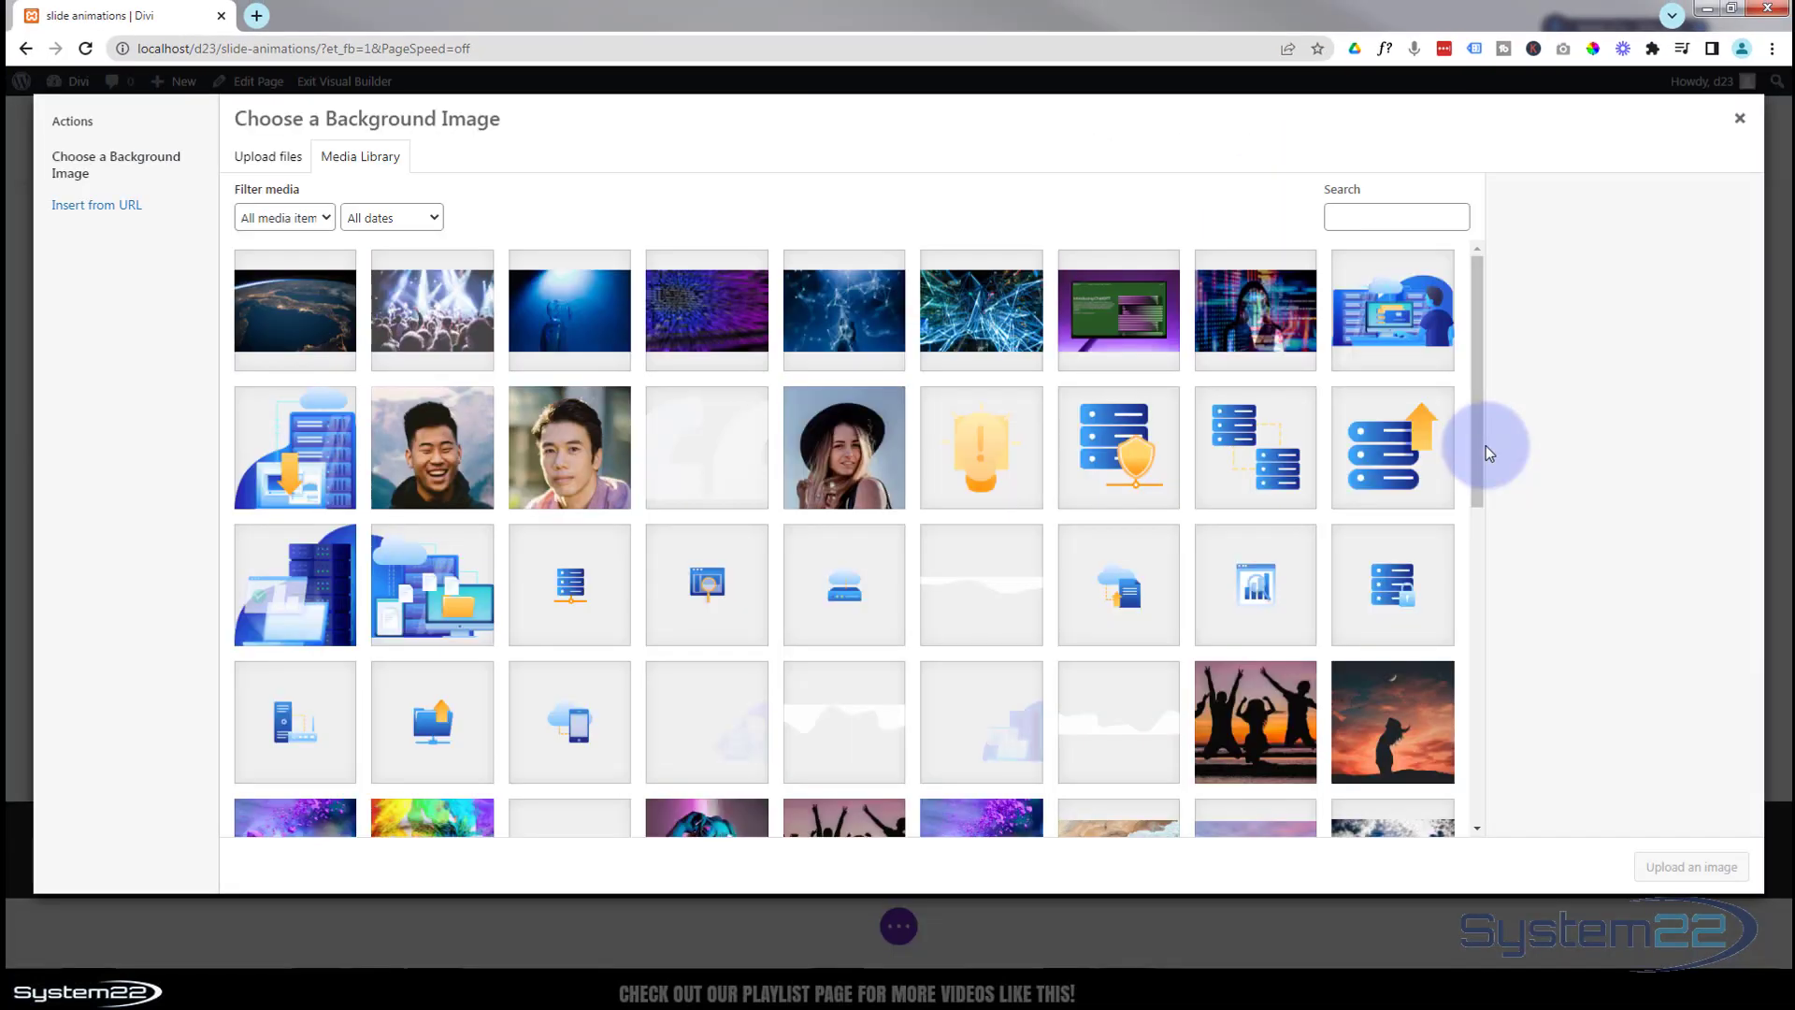
left_click(290, 318)
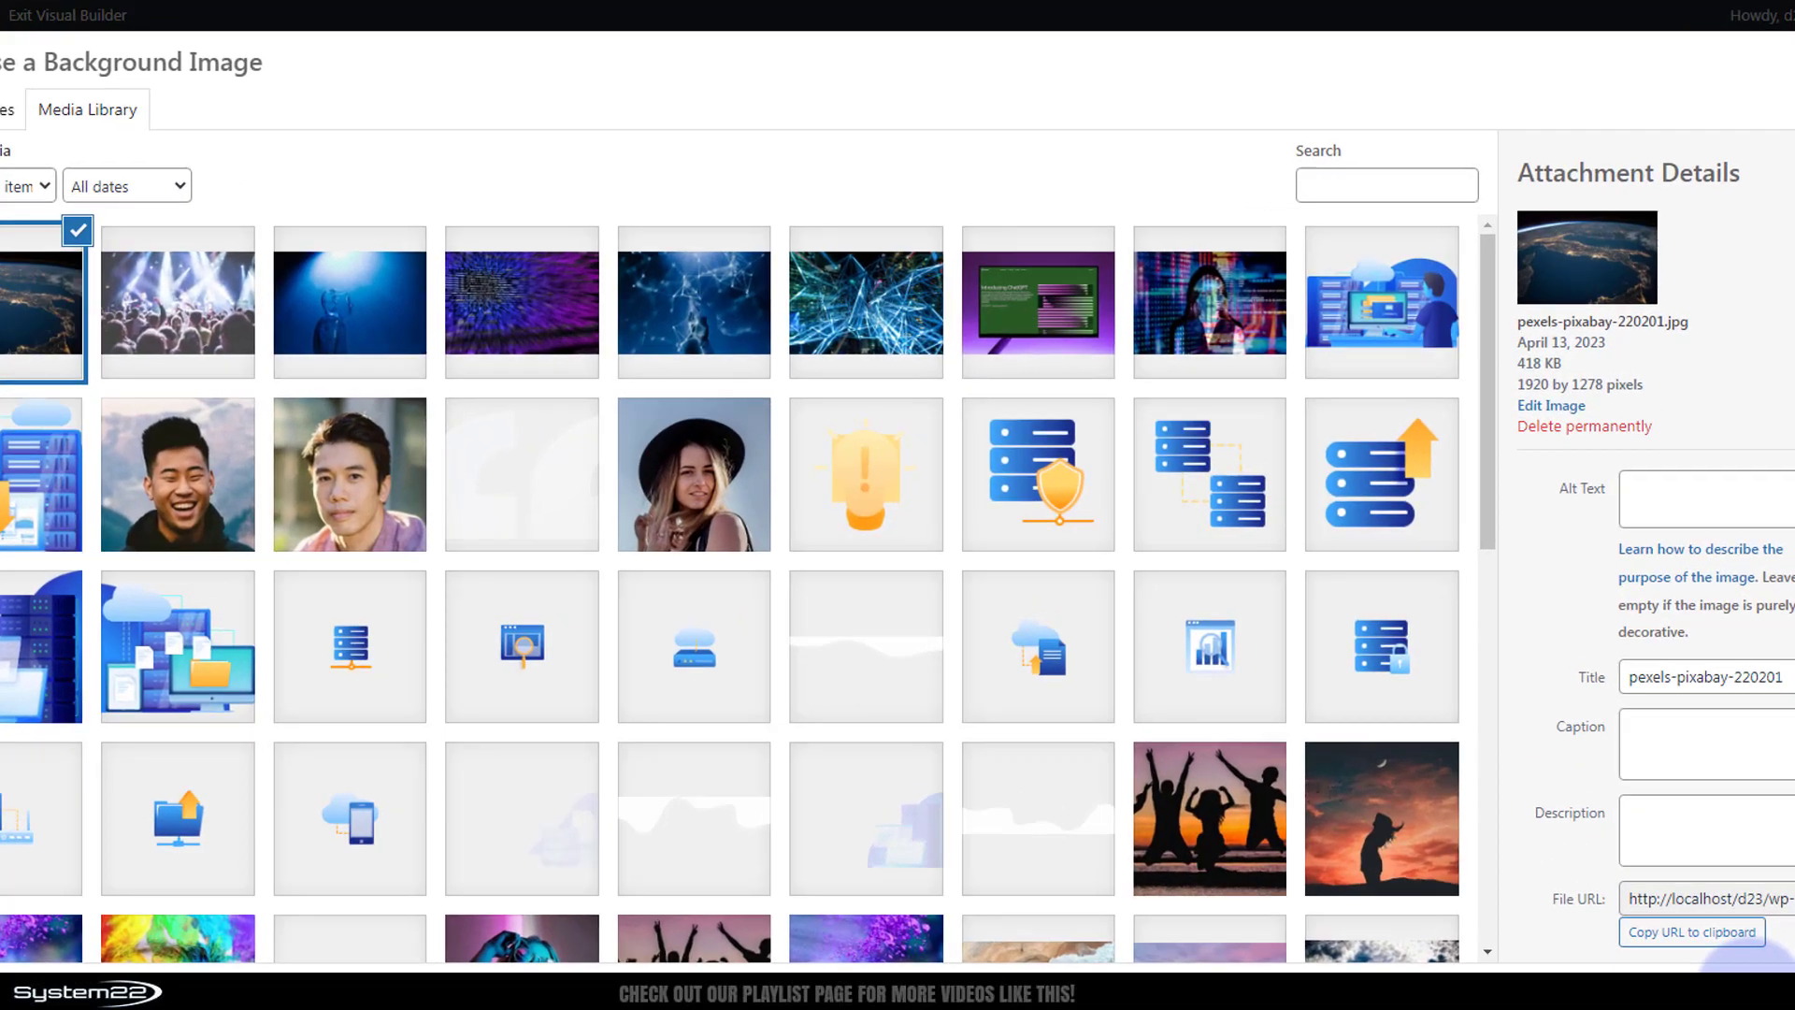
left_click(1692, 867)
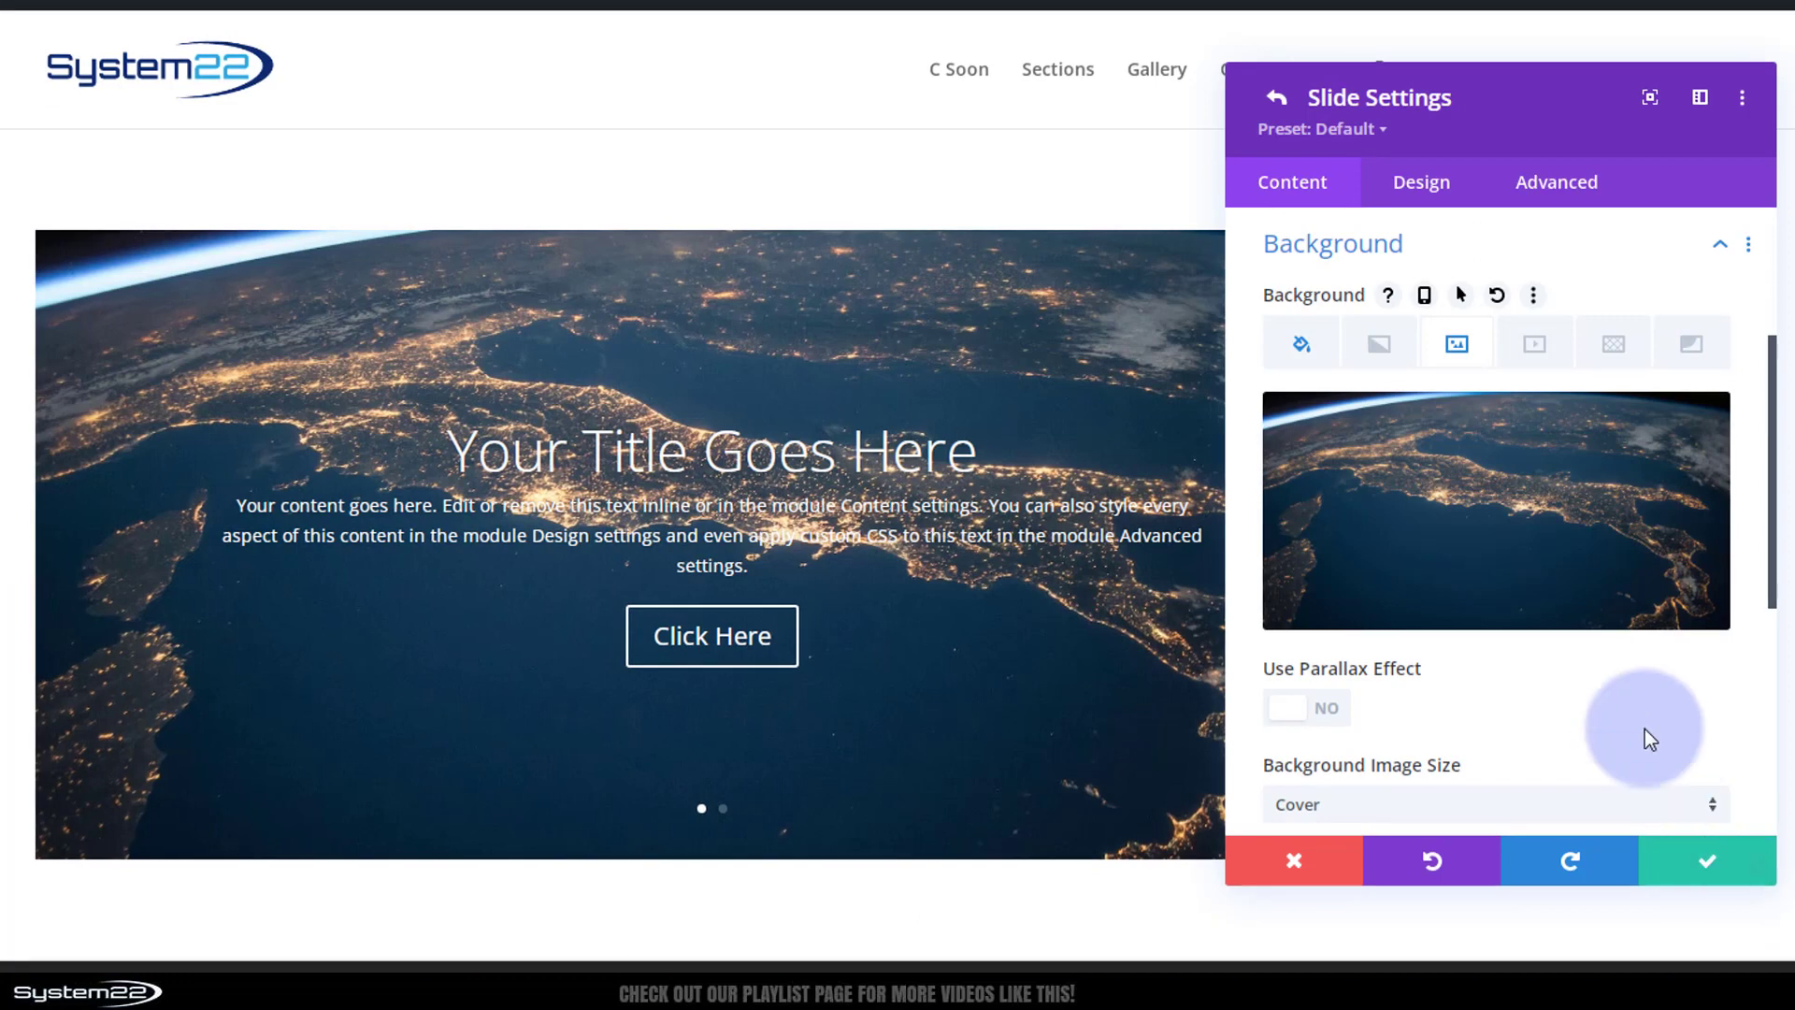
scroll(1572, 652, "down", 3)
scroll(1571, 654, "down", 3)
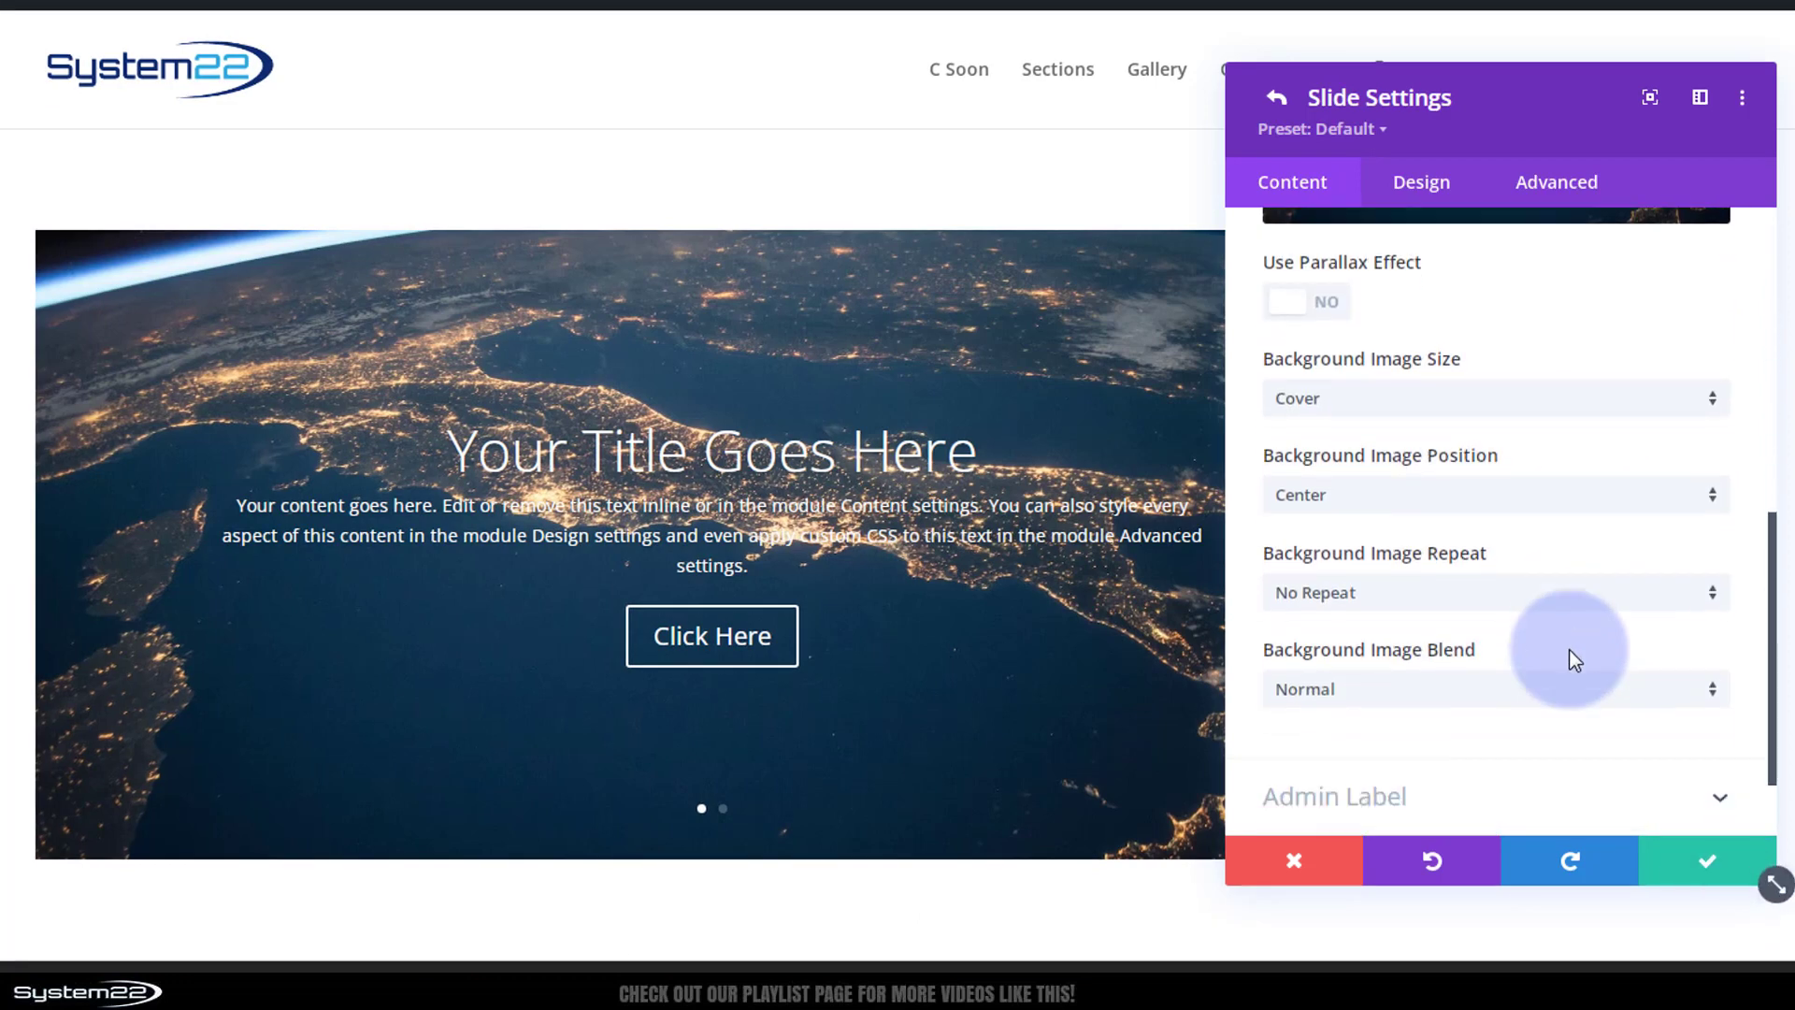
left_click(1487, 605)
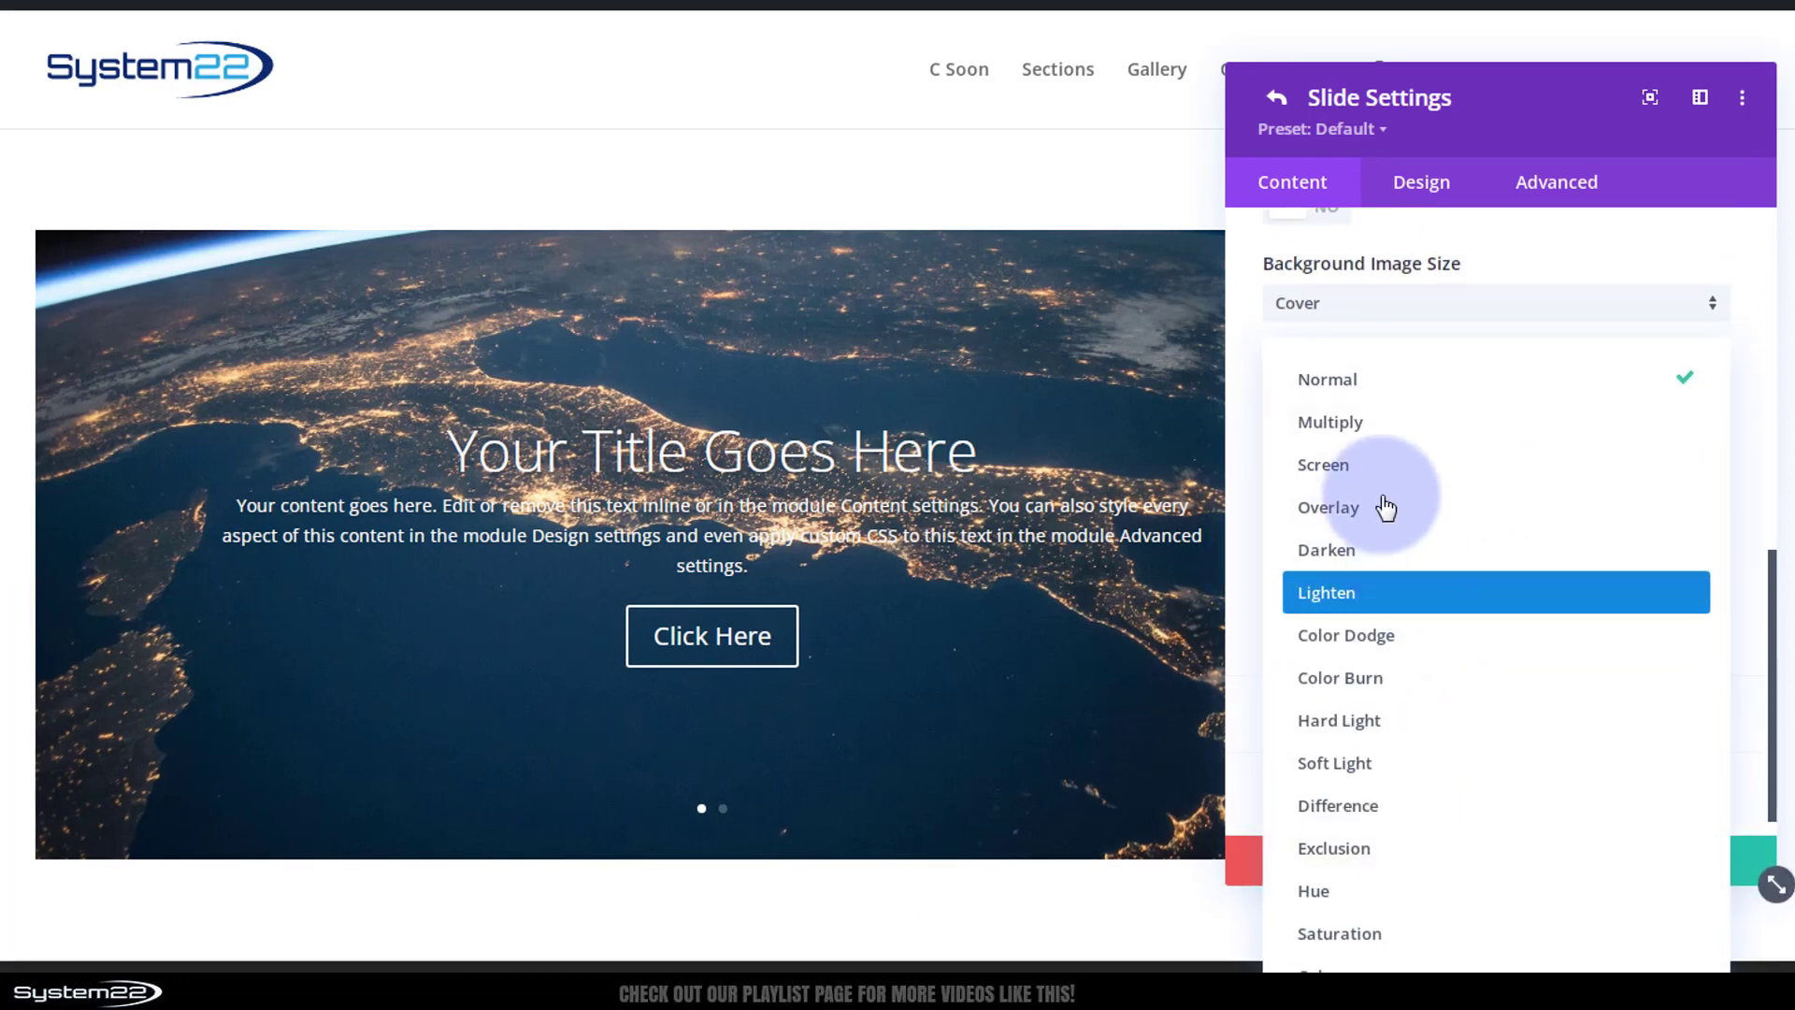
left_click(1356, 433)
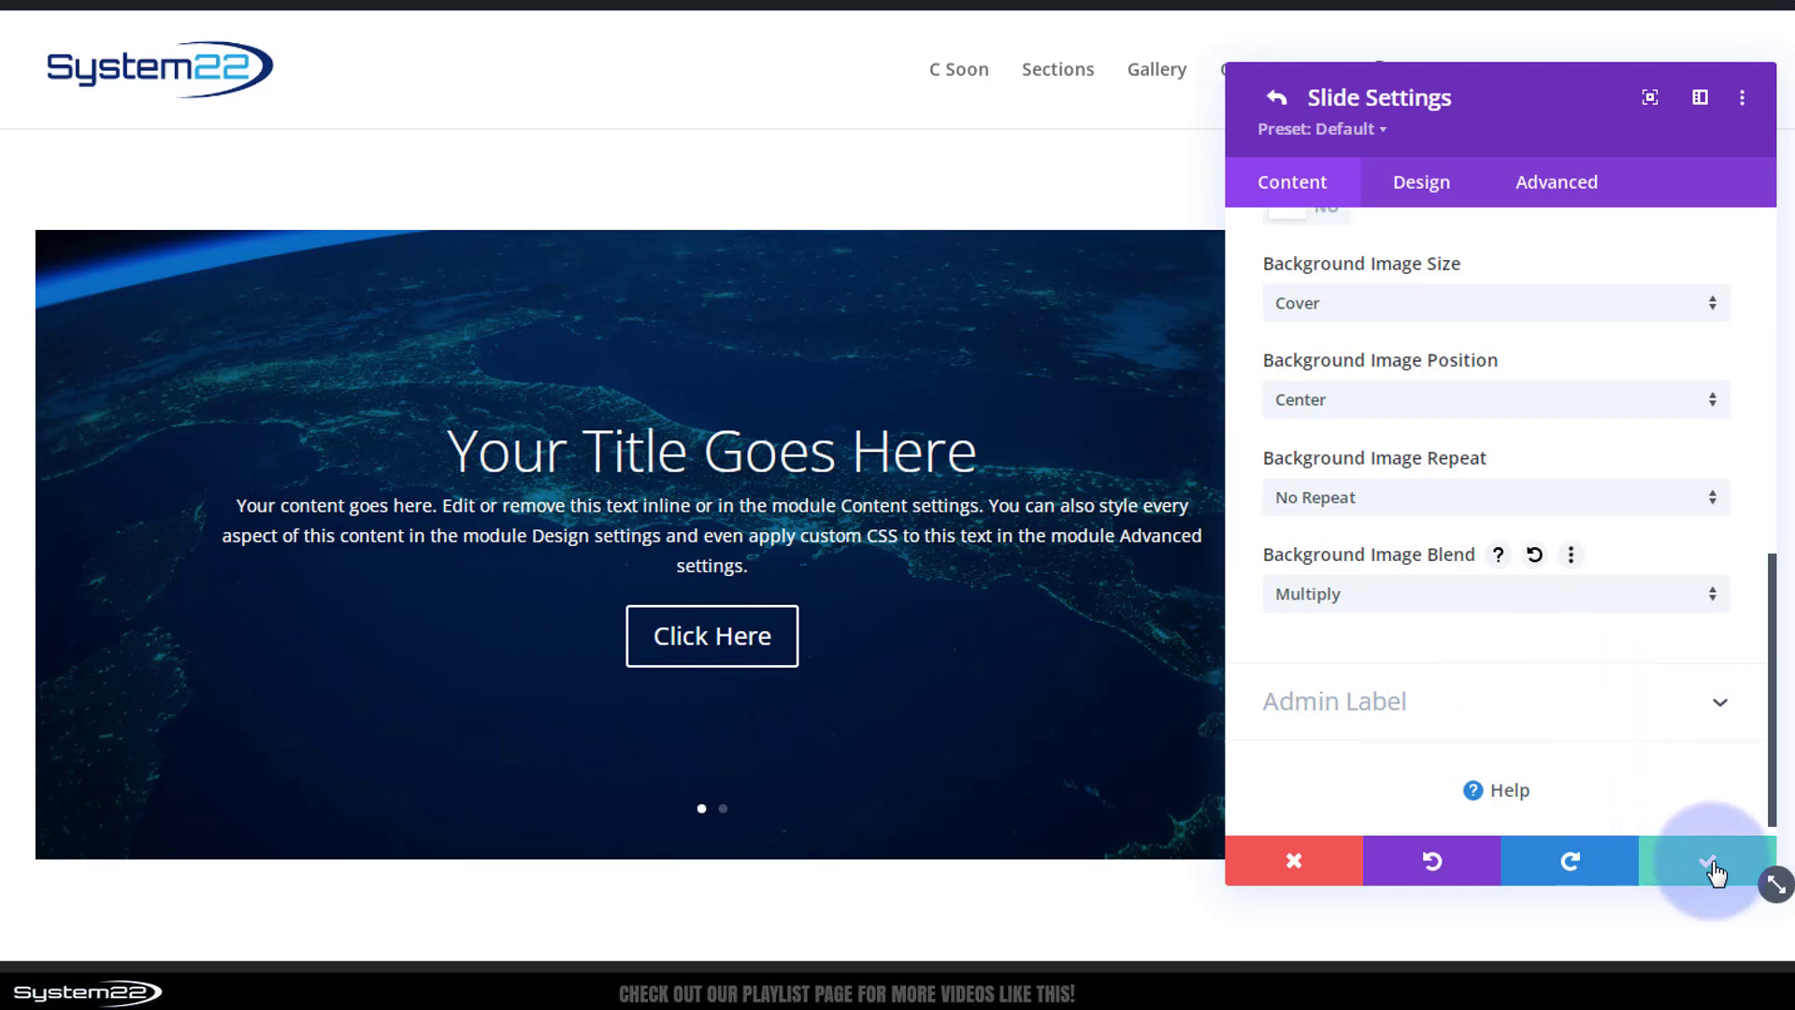
Step: Save the first slide and duplicate slide 2 twice so the slider has four slides
left_click(1713, 869)
scroll(1543, 654, "up", 5)
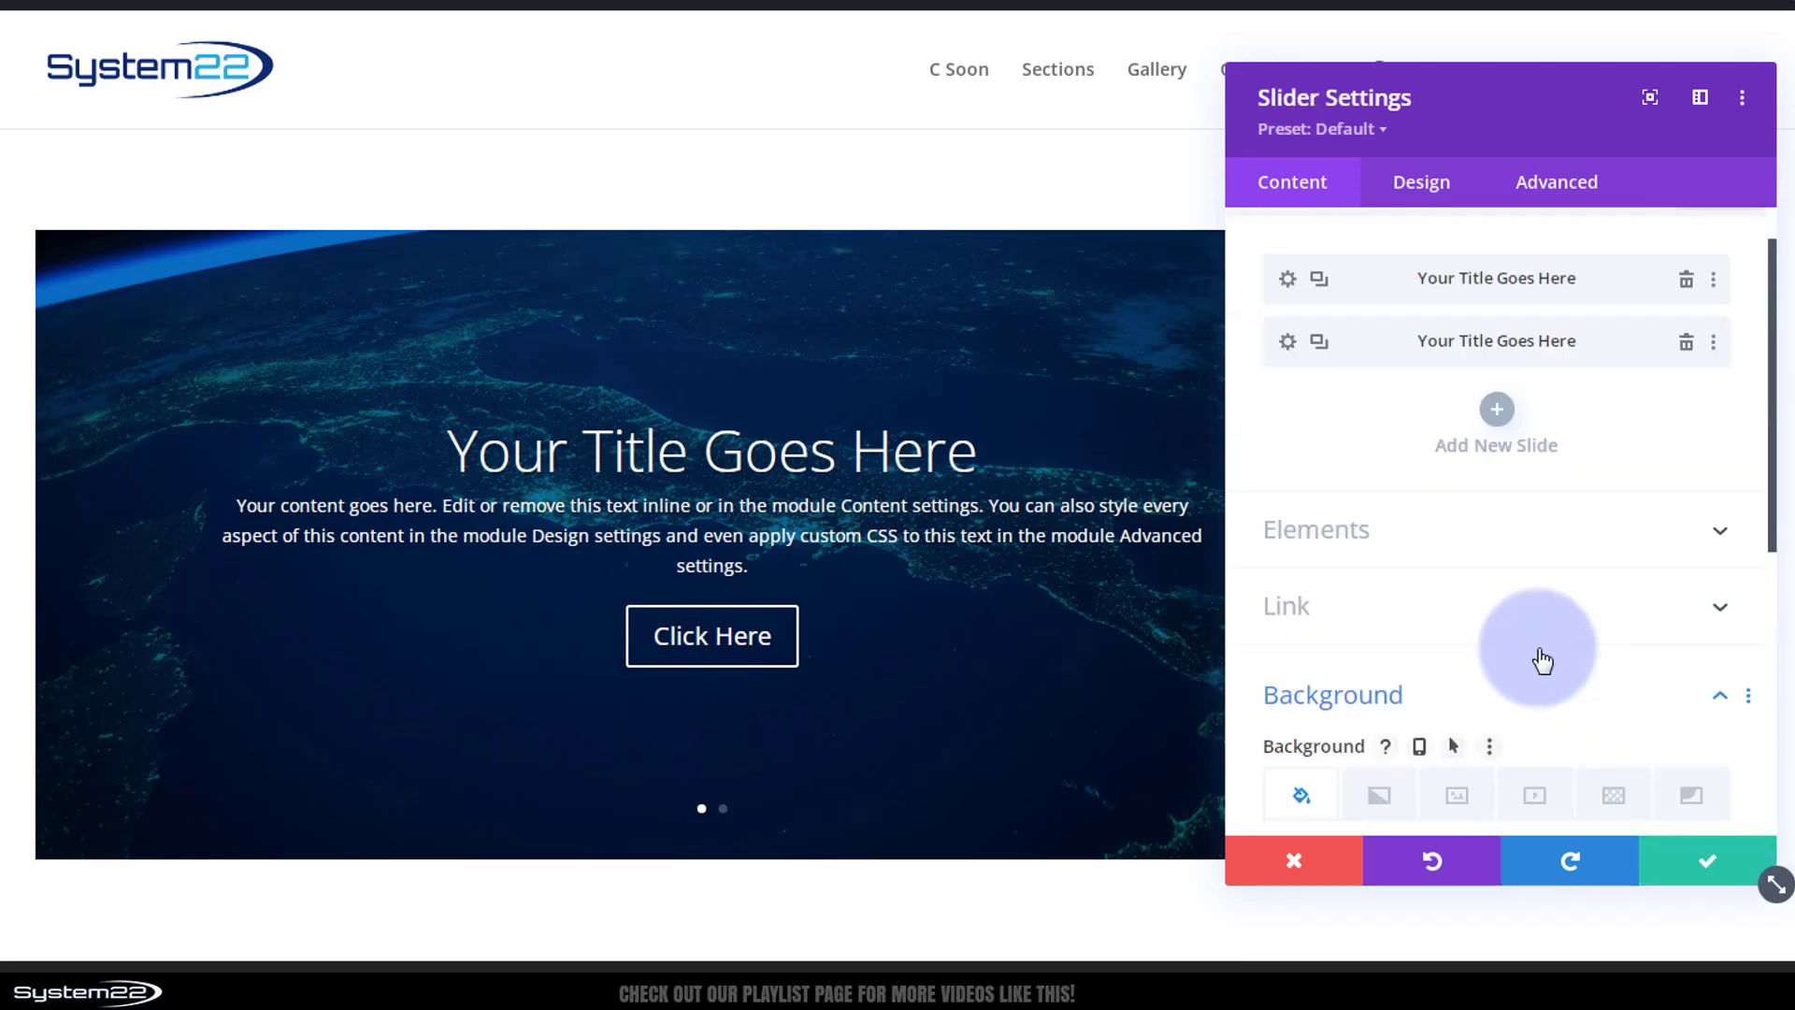
scroll(1542, 659, "up", 1)
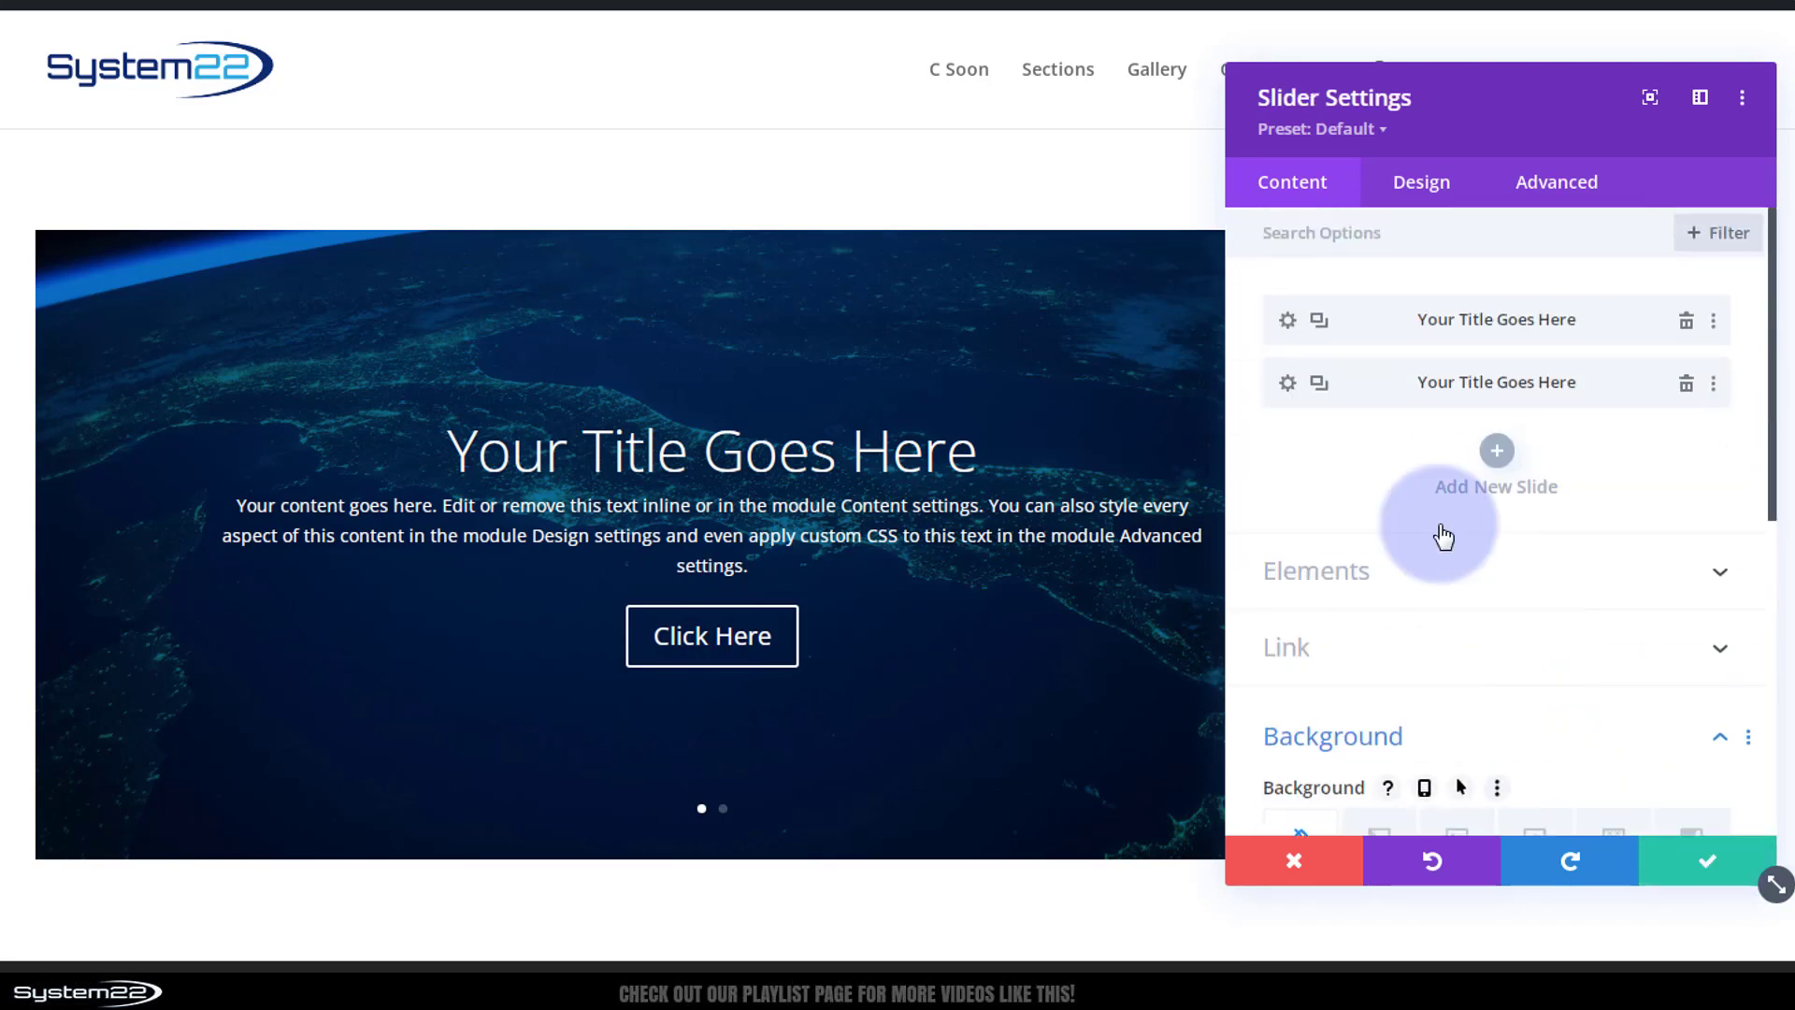
left_click(1319, 385)
left_click(1319, 385)
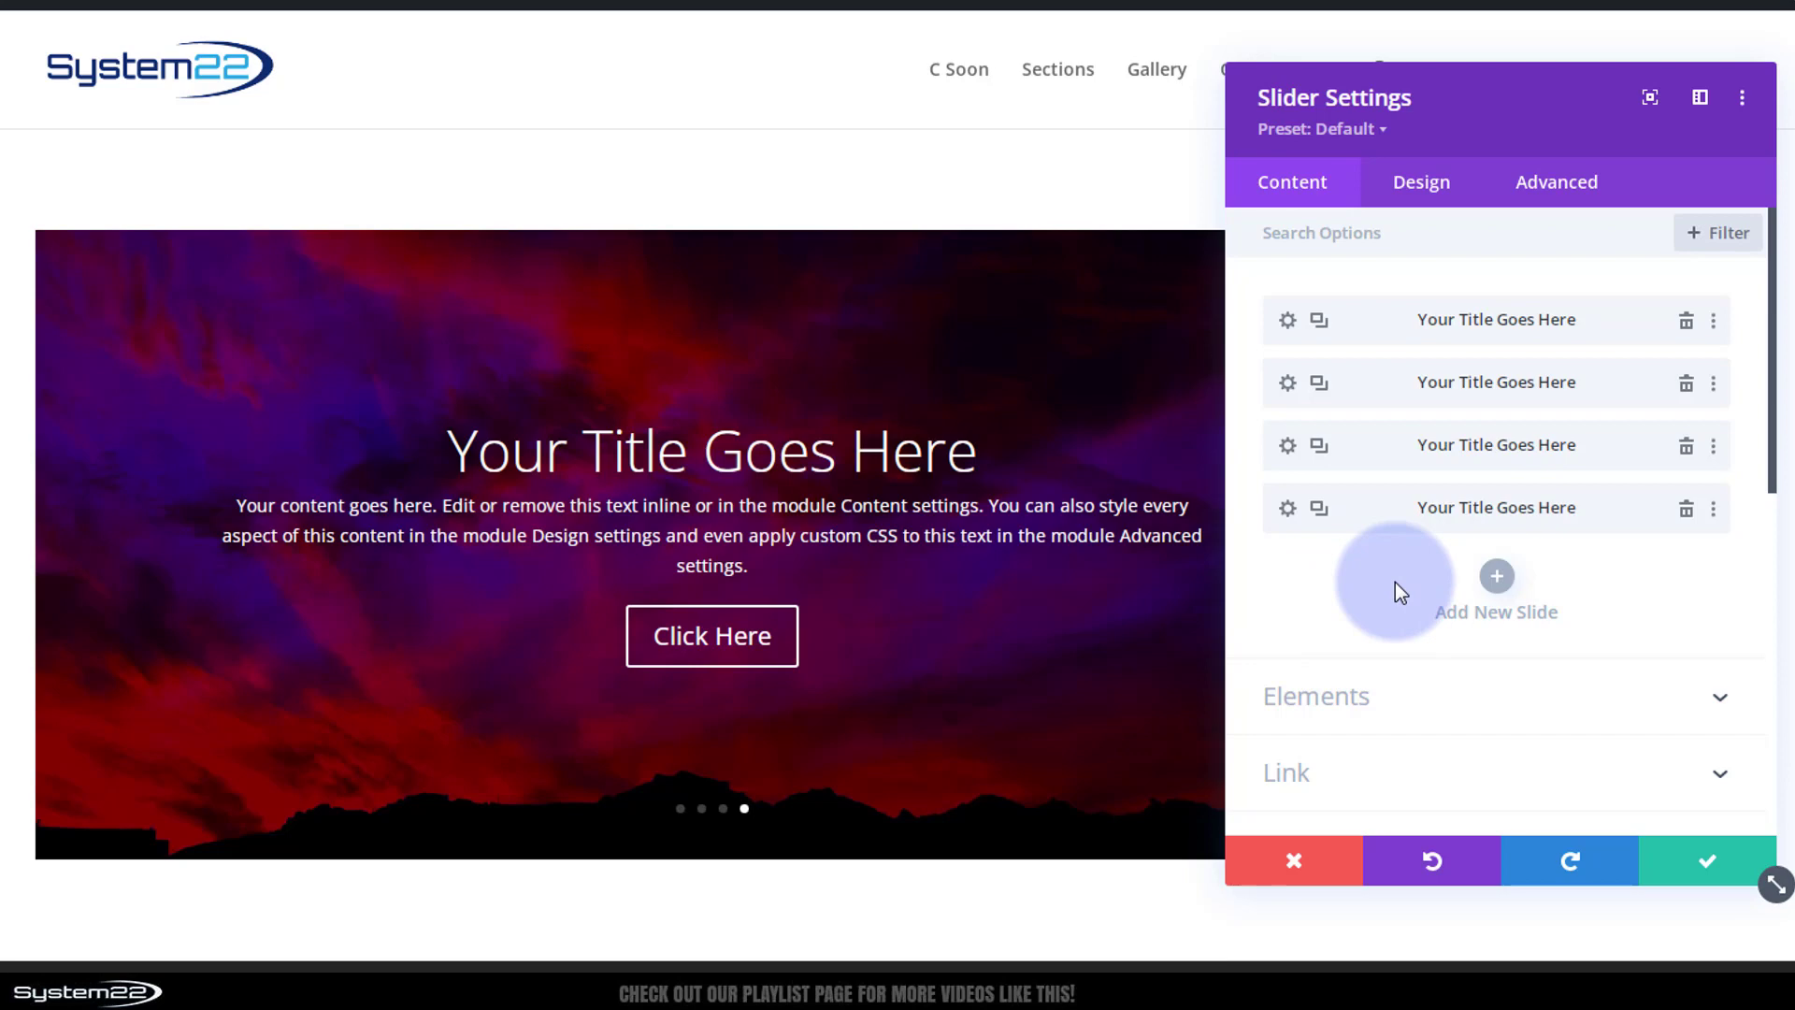
Step: In Design > Animation, turn on Automatic Animation and change its speed from 7000 to 5000
left_click(1430, 186)
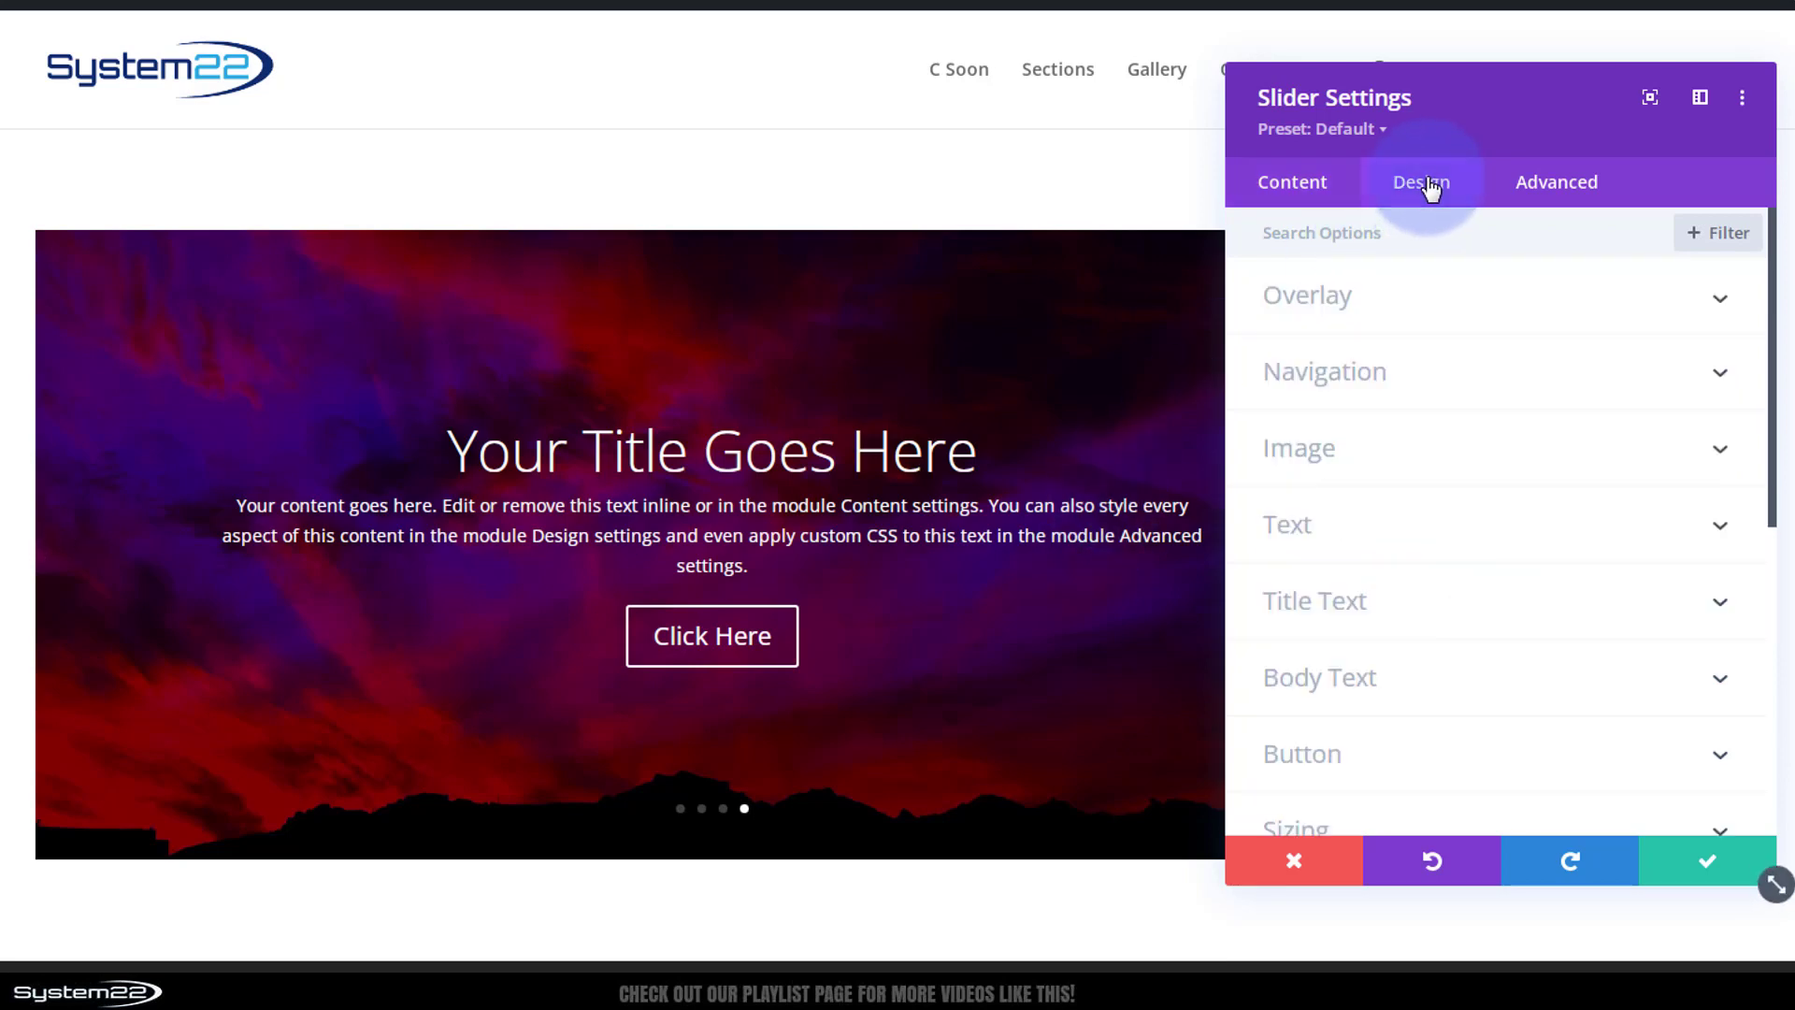
left_click(1489, 212)
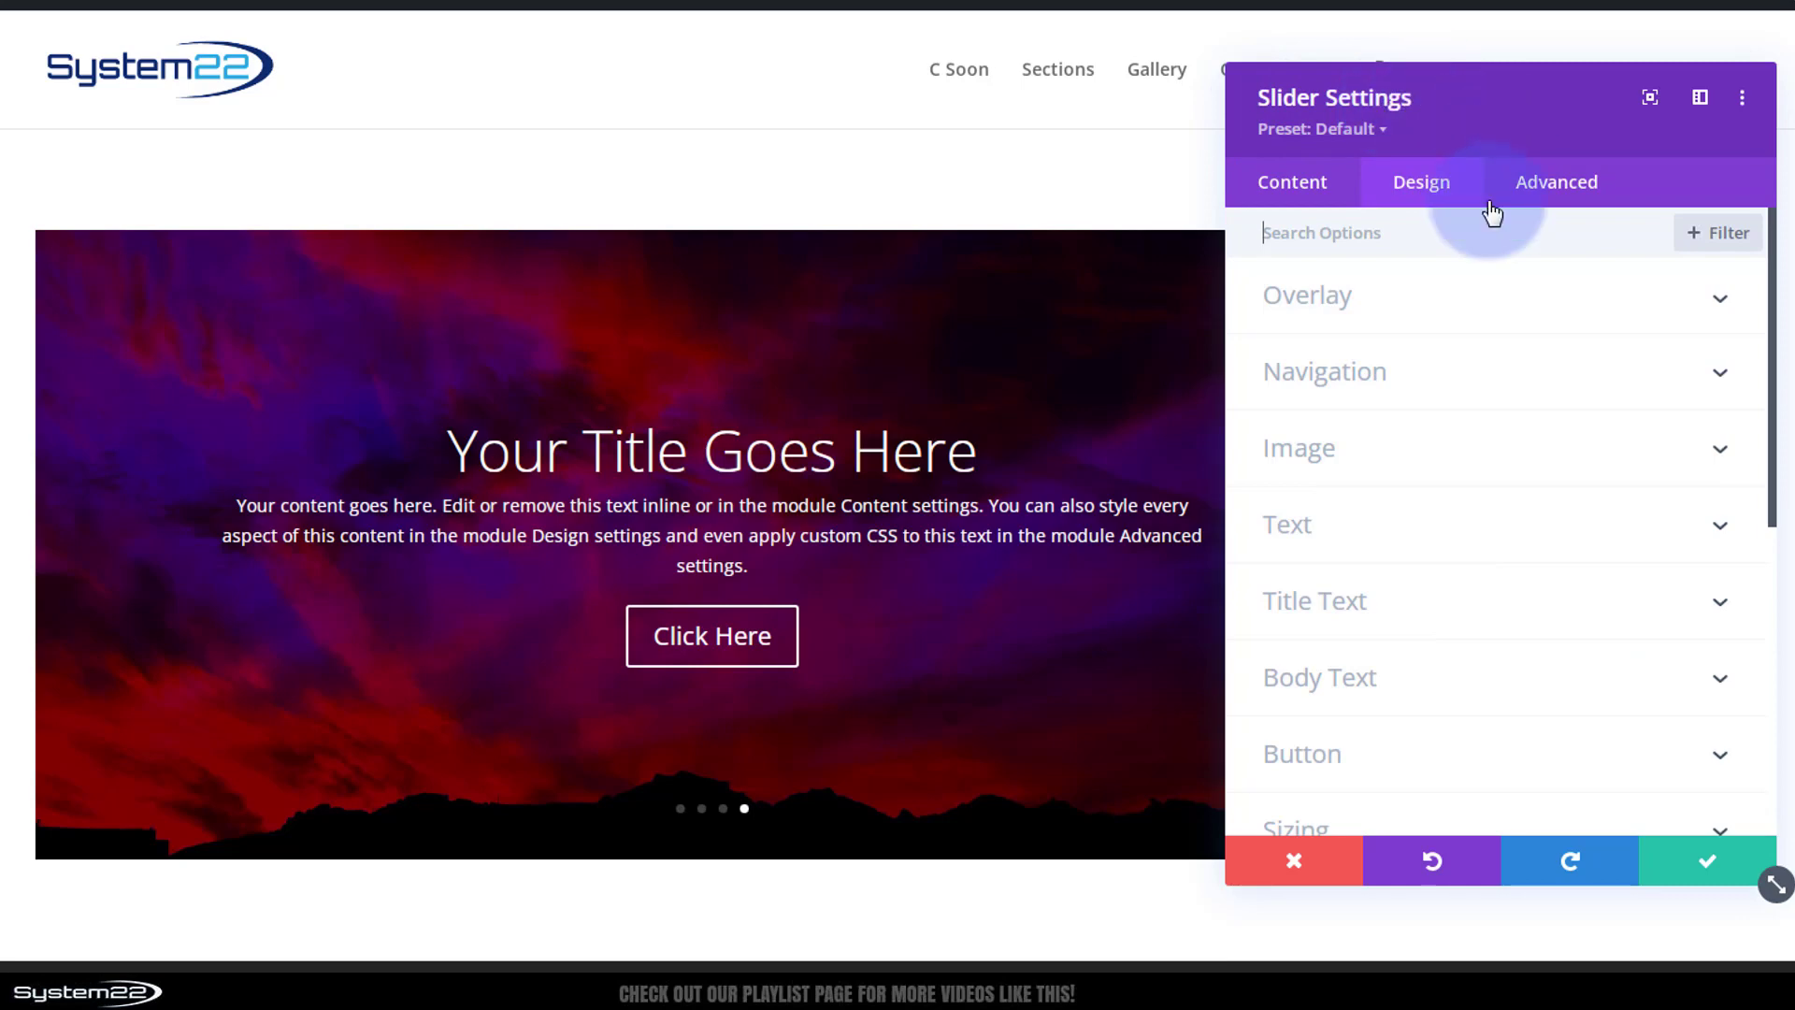
scroll(1483, 228, "down", 6)
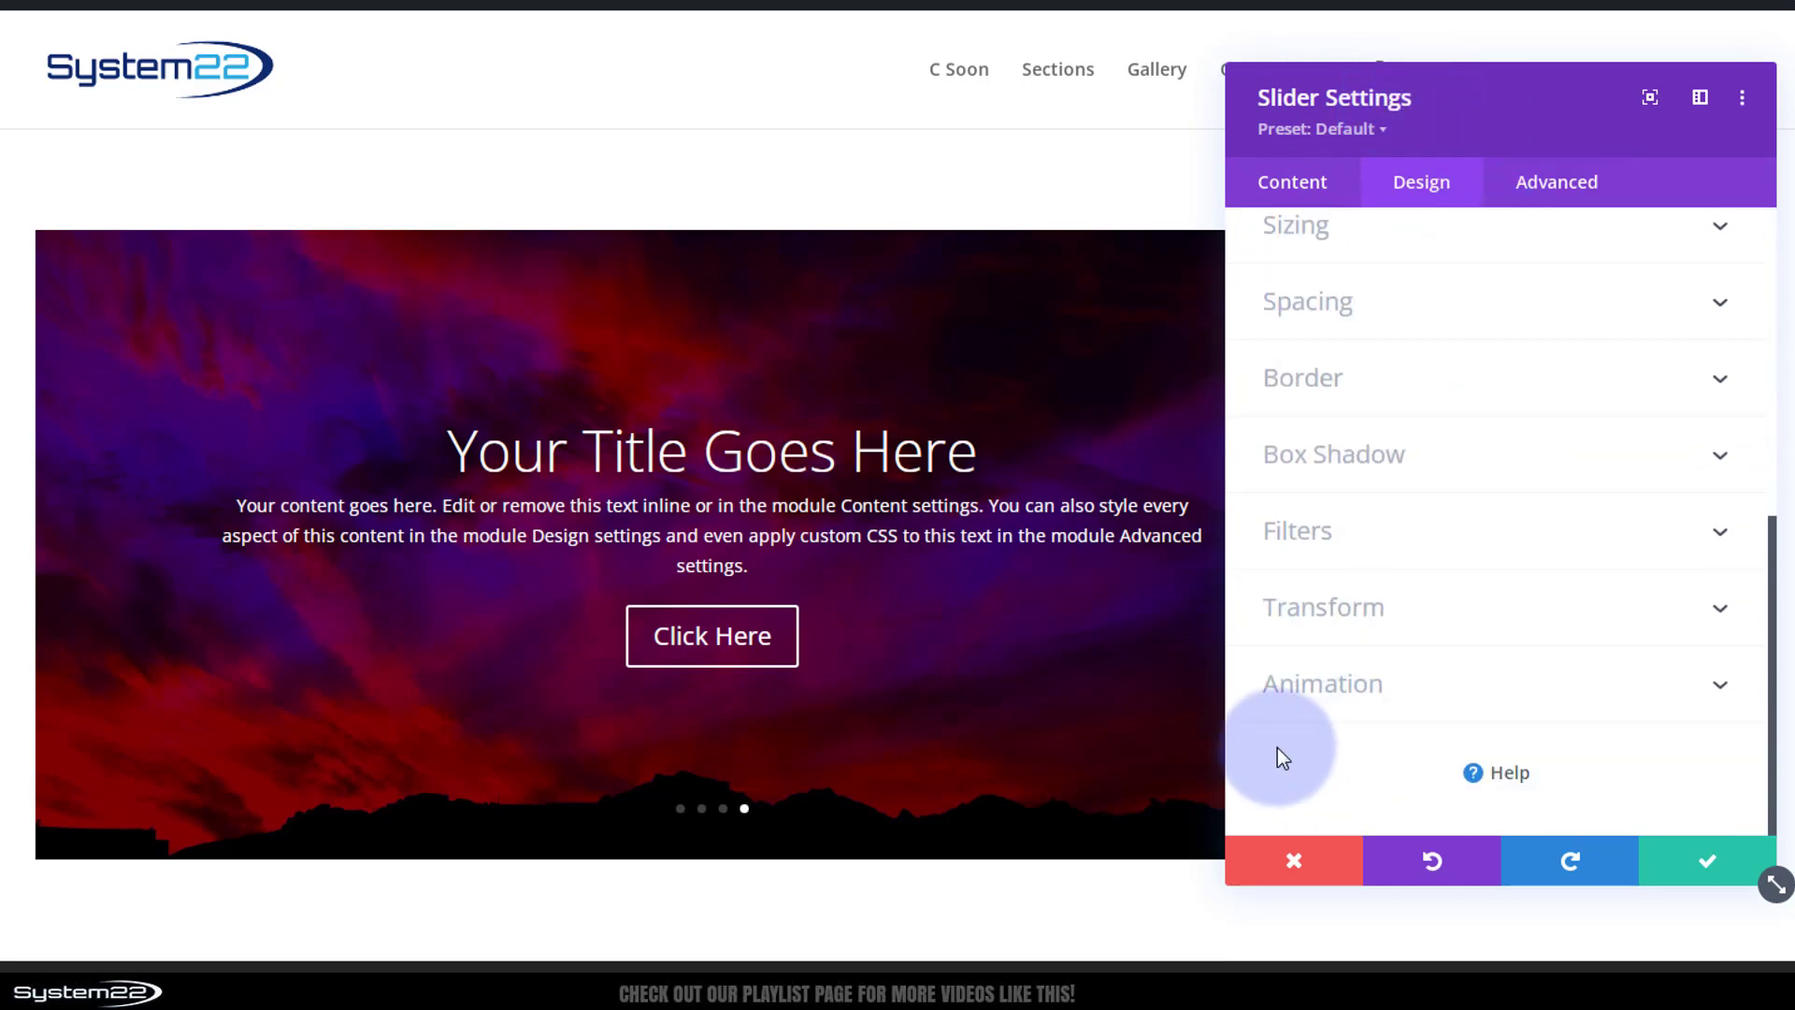
left_click(1480, 692)
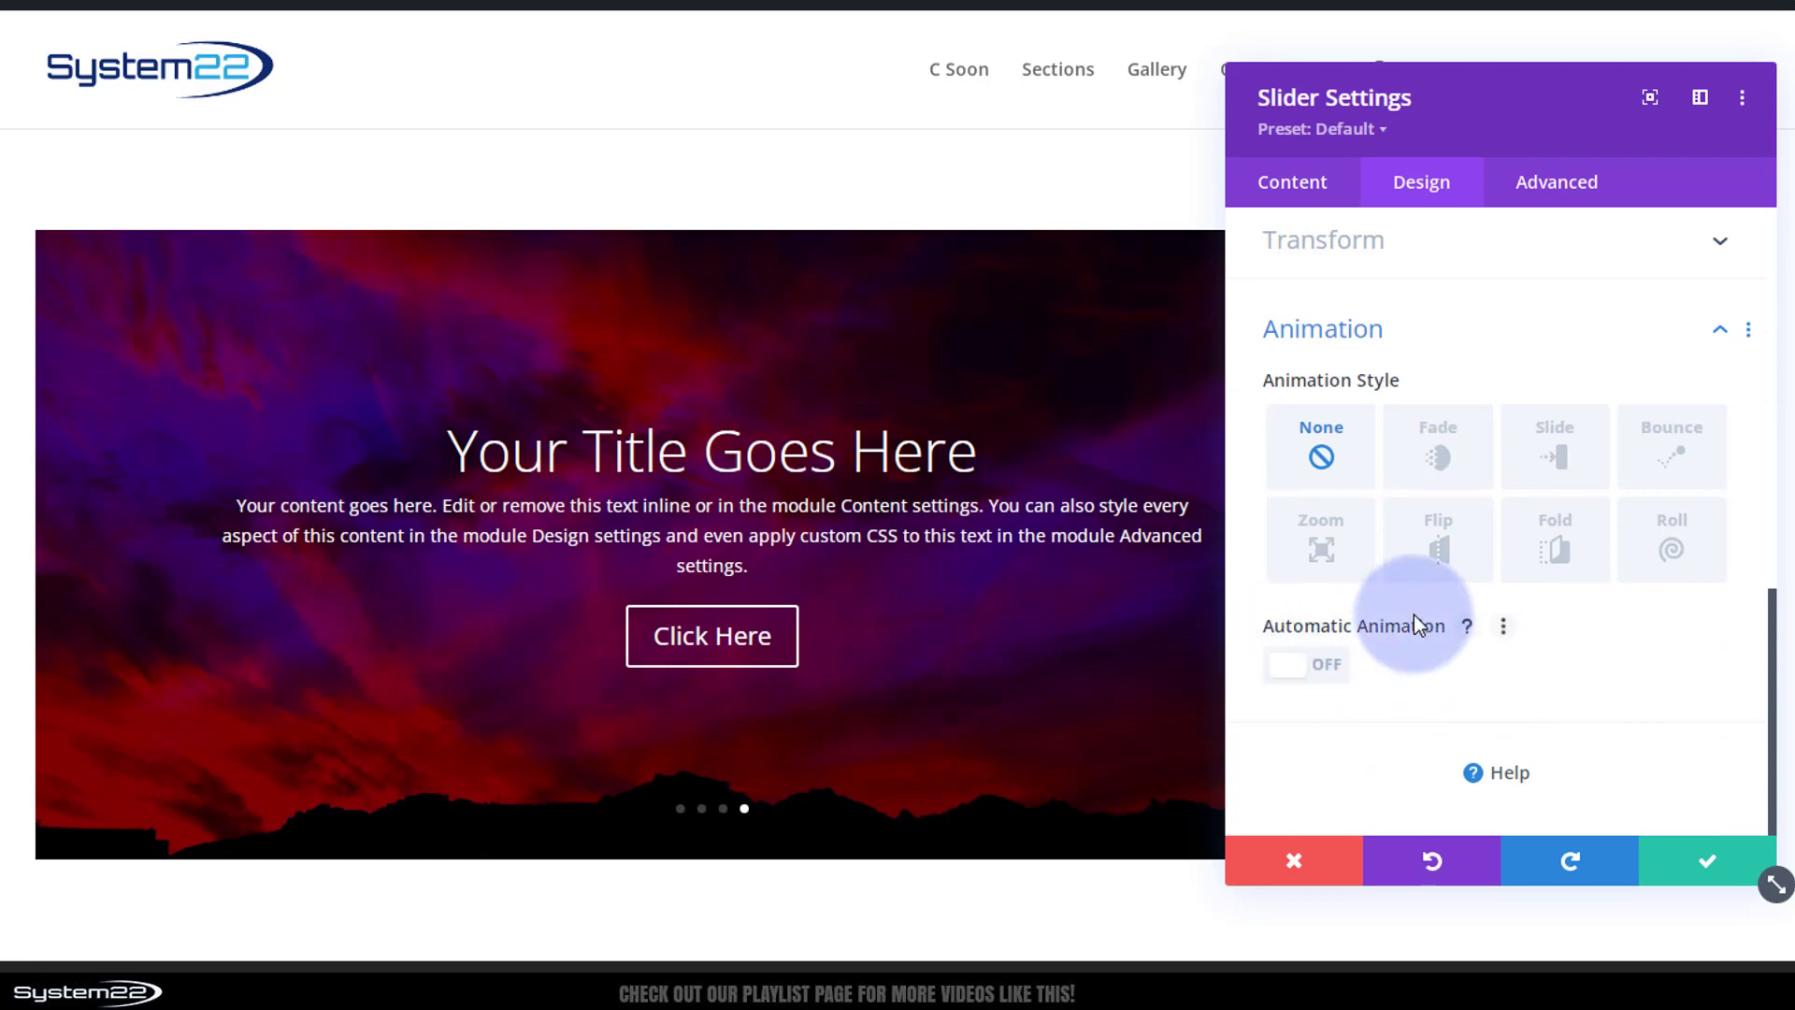
left_click(1325, 686)
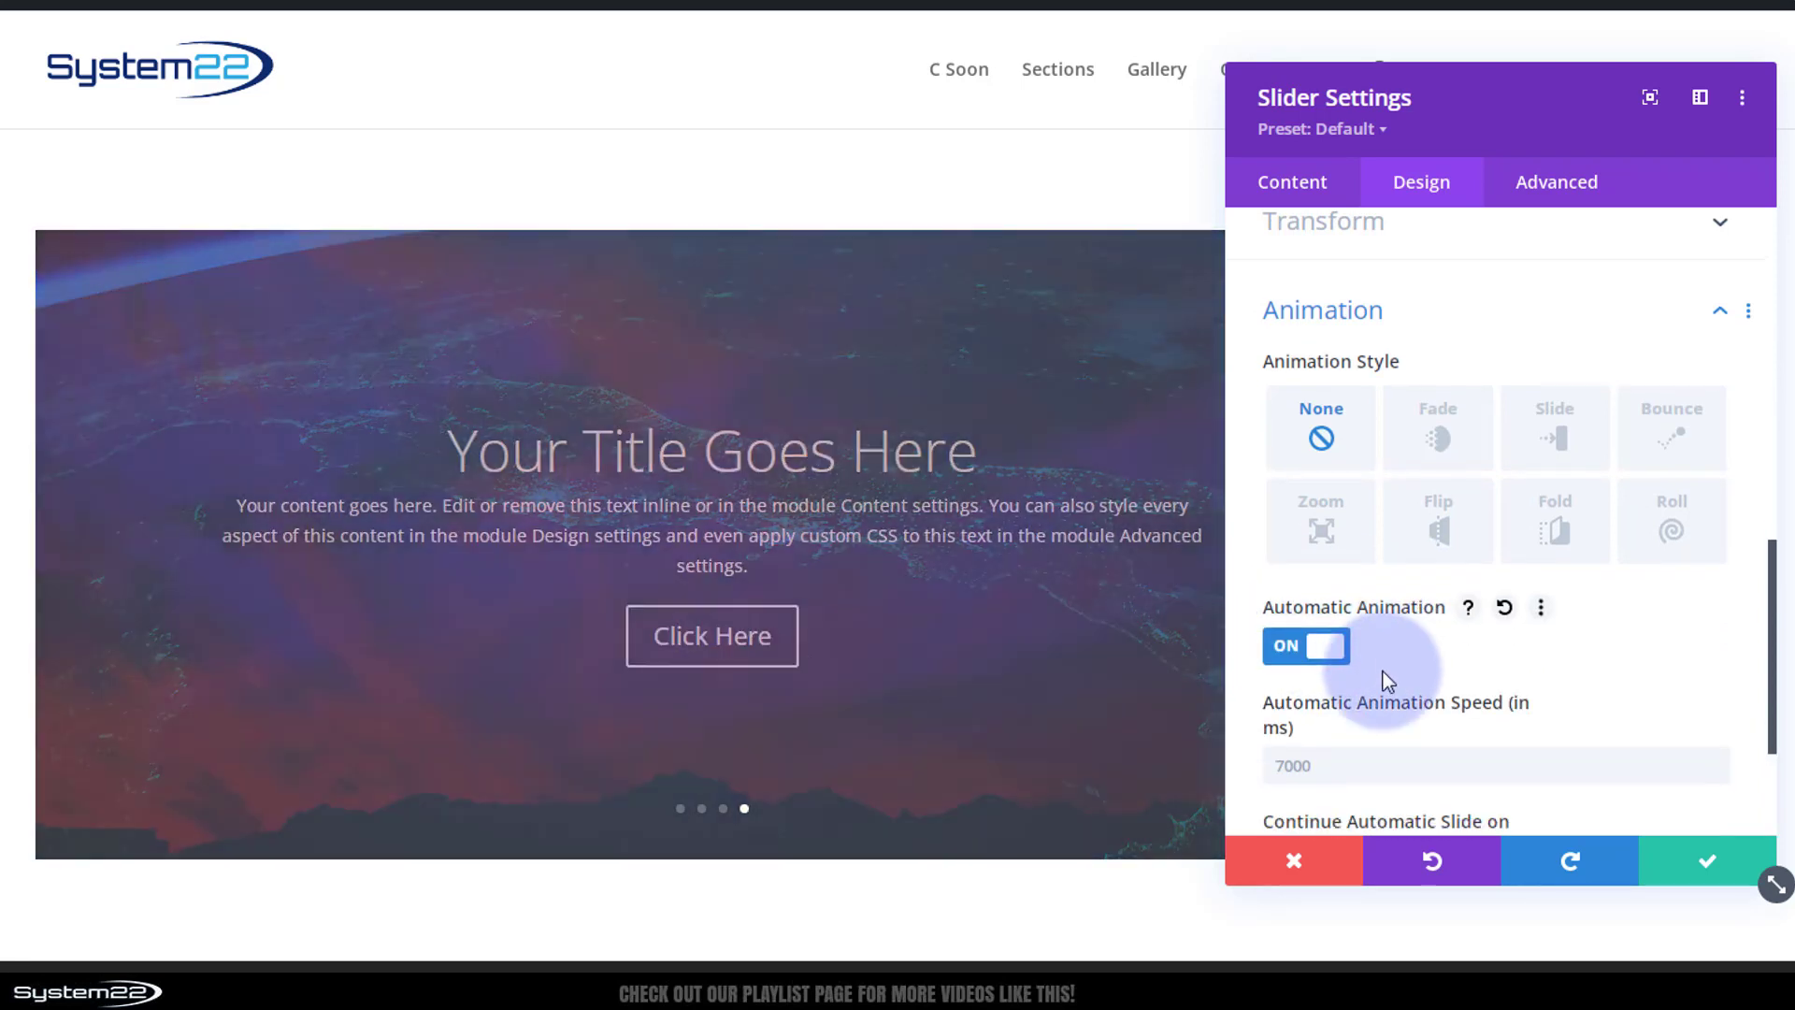
scroll(1383, 671, "down", 2)
left_click(1270, 555)
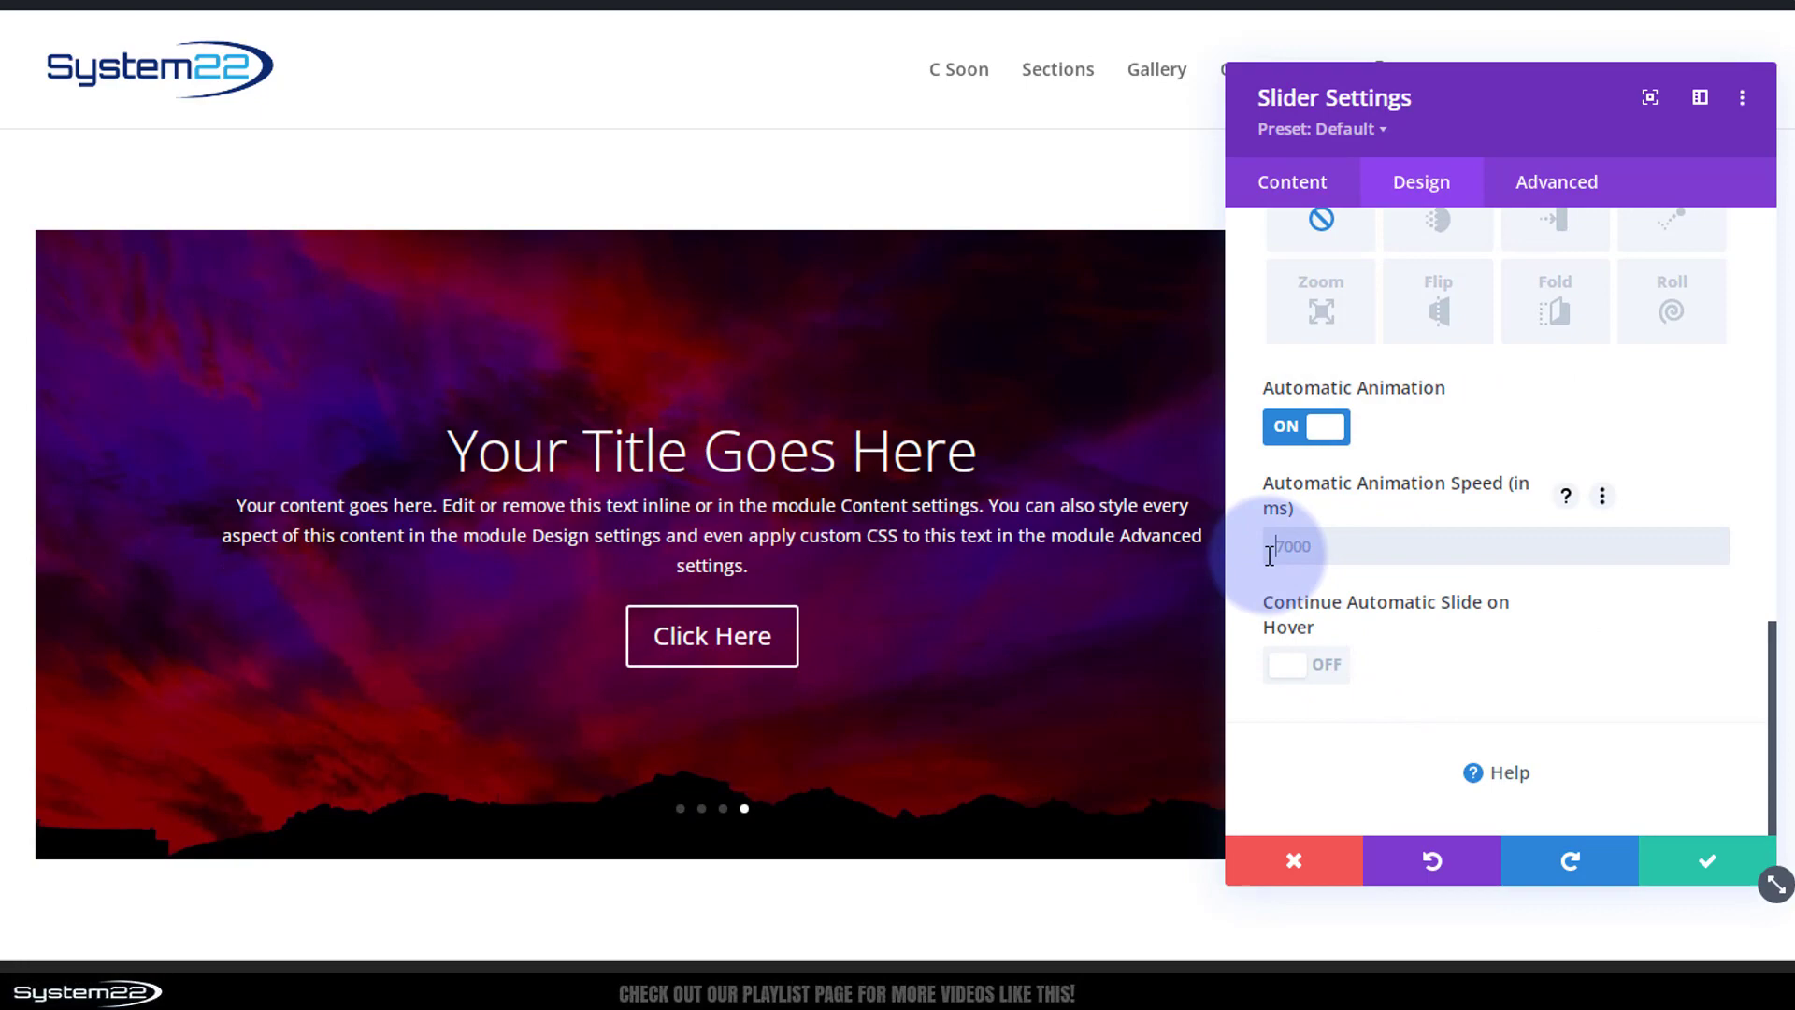
type("5")
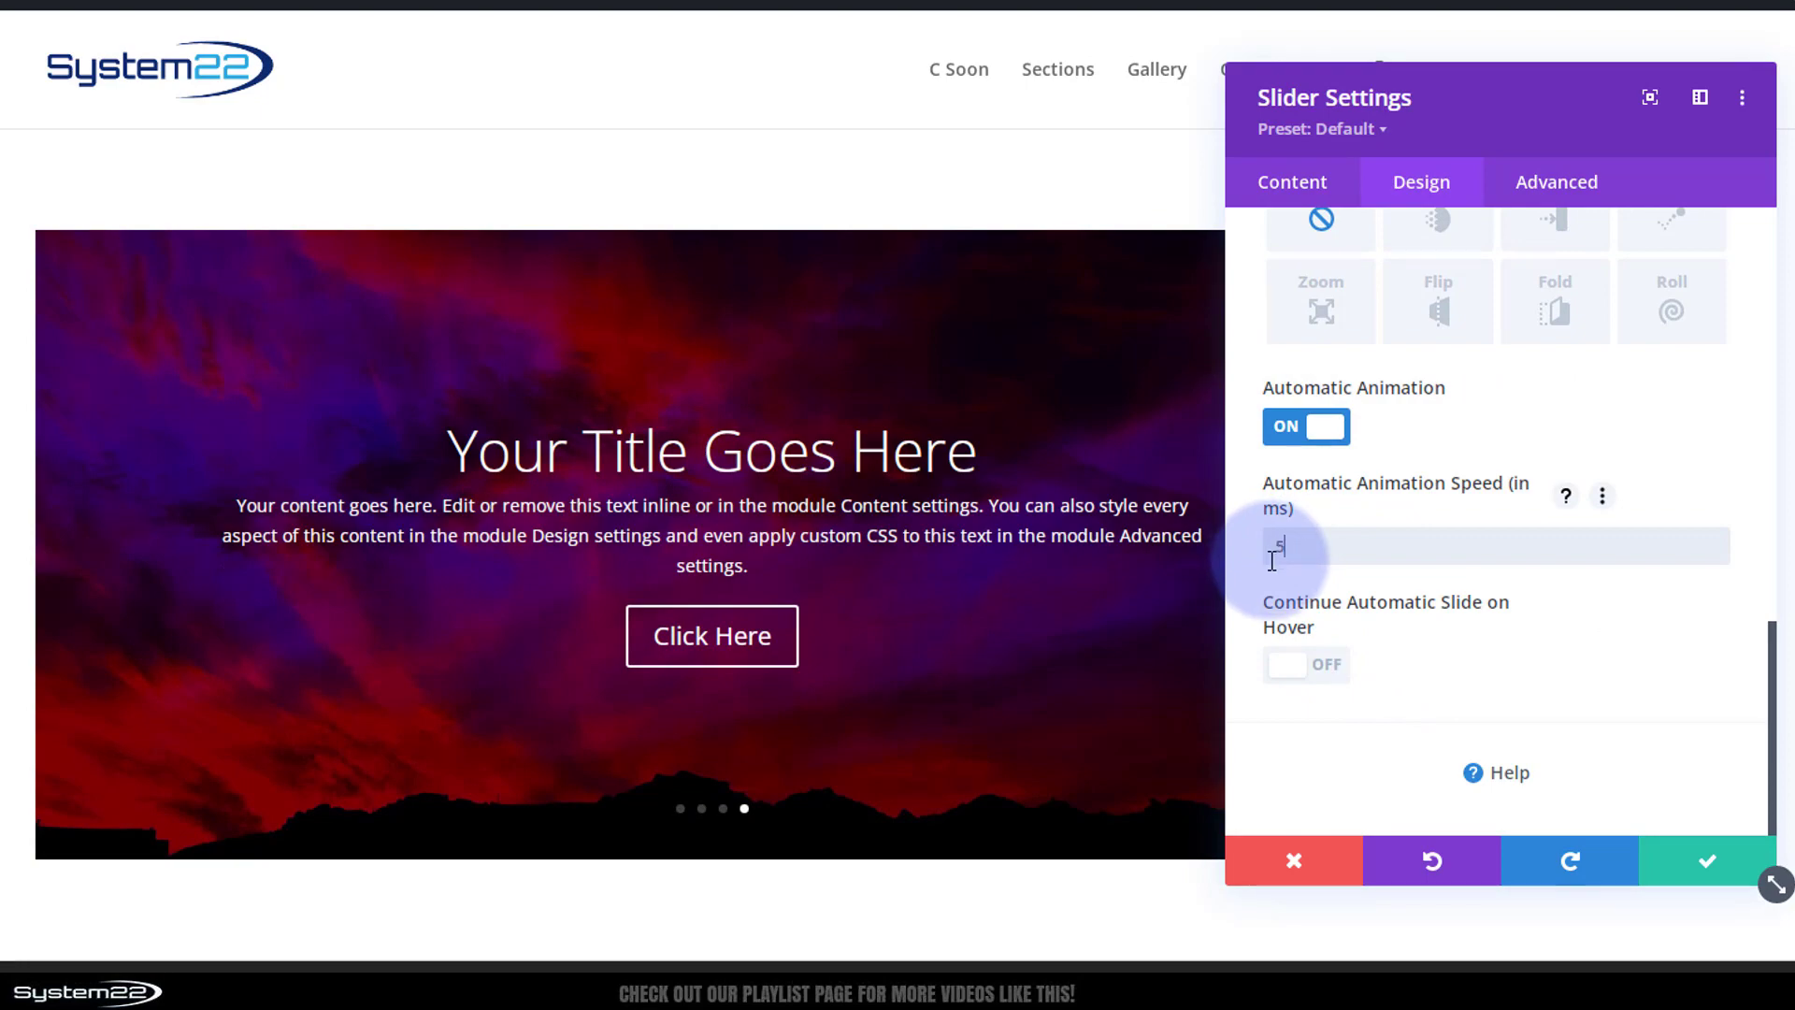
type("000")
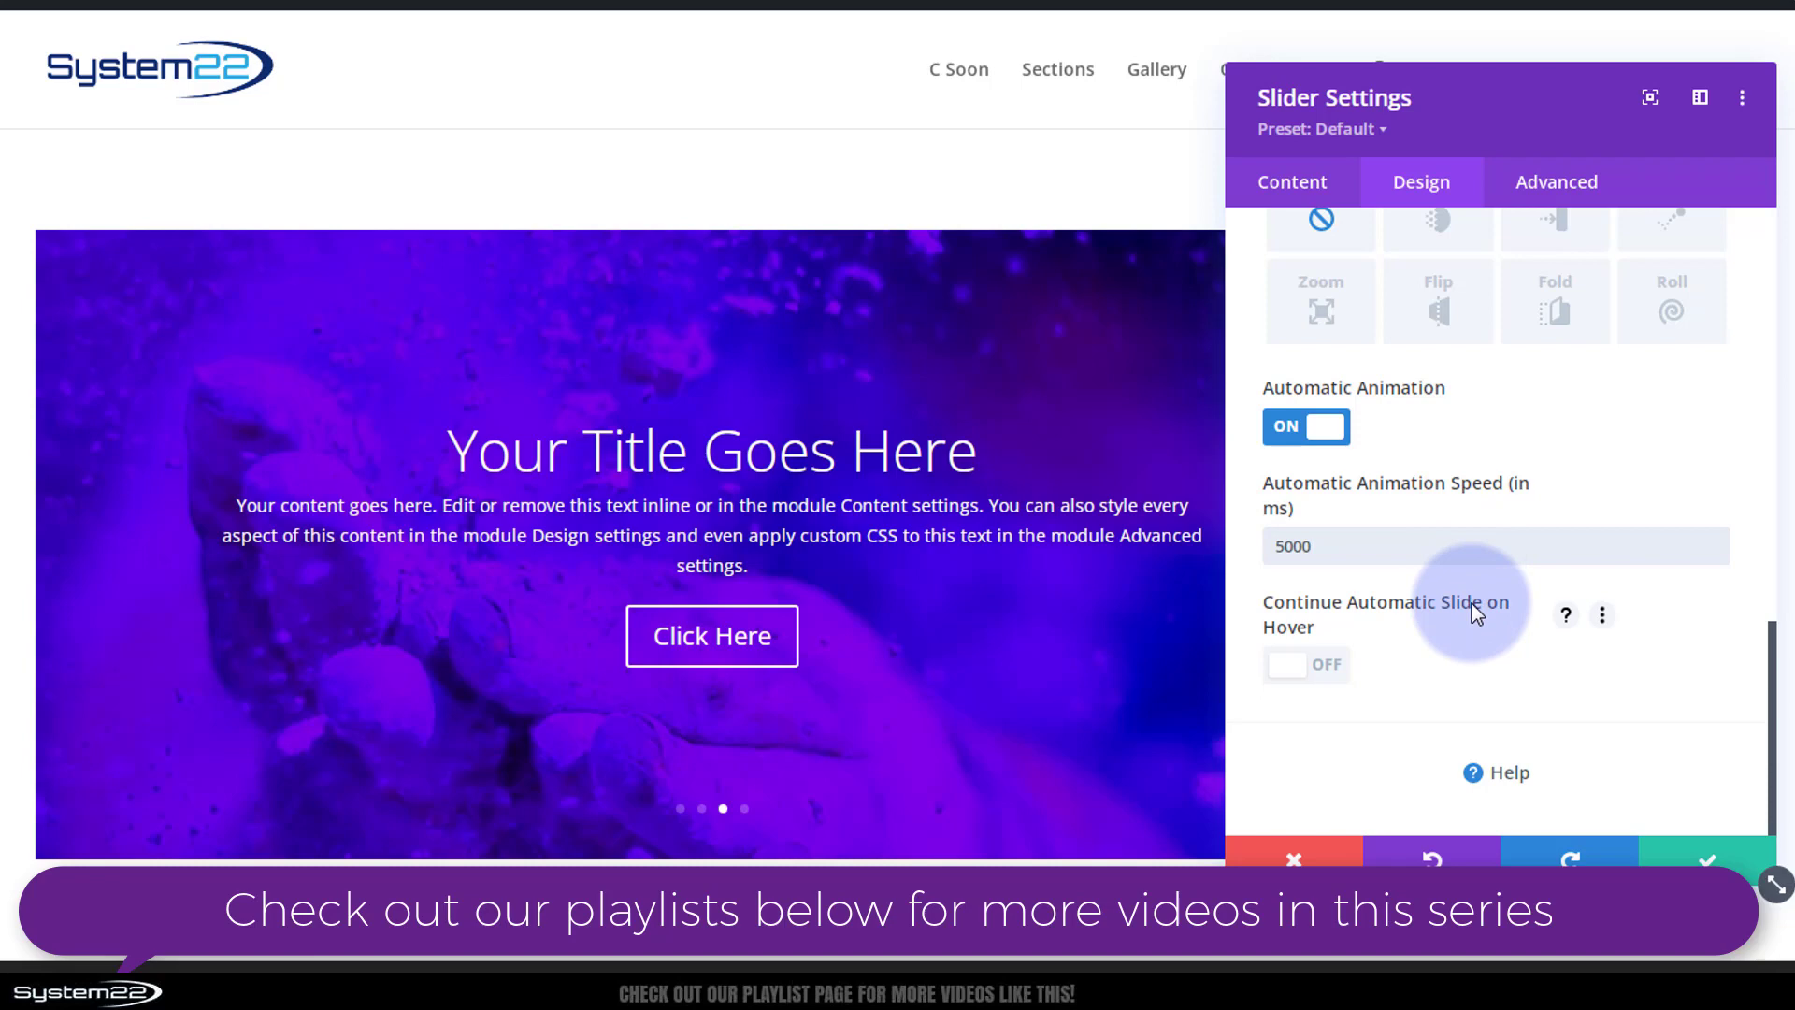
scroll(1439, 580, "up", 2)
scroll(1422, 660, "up", 1)
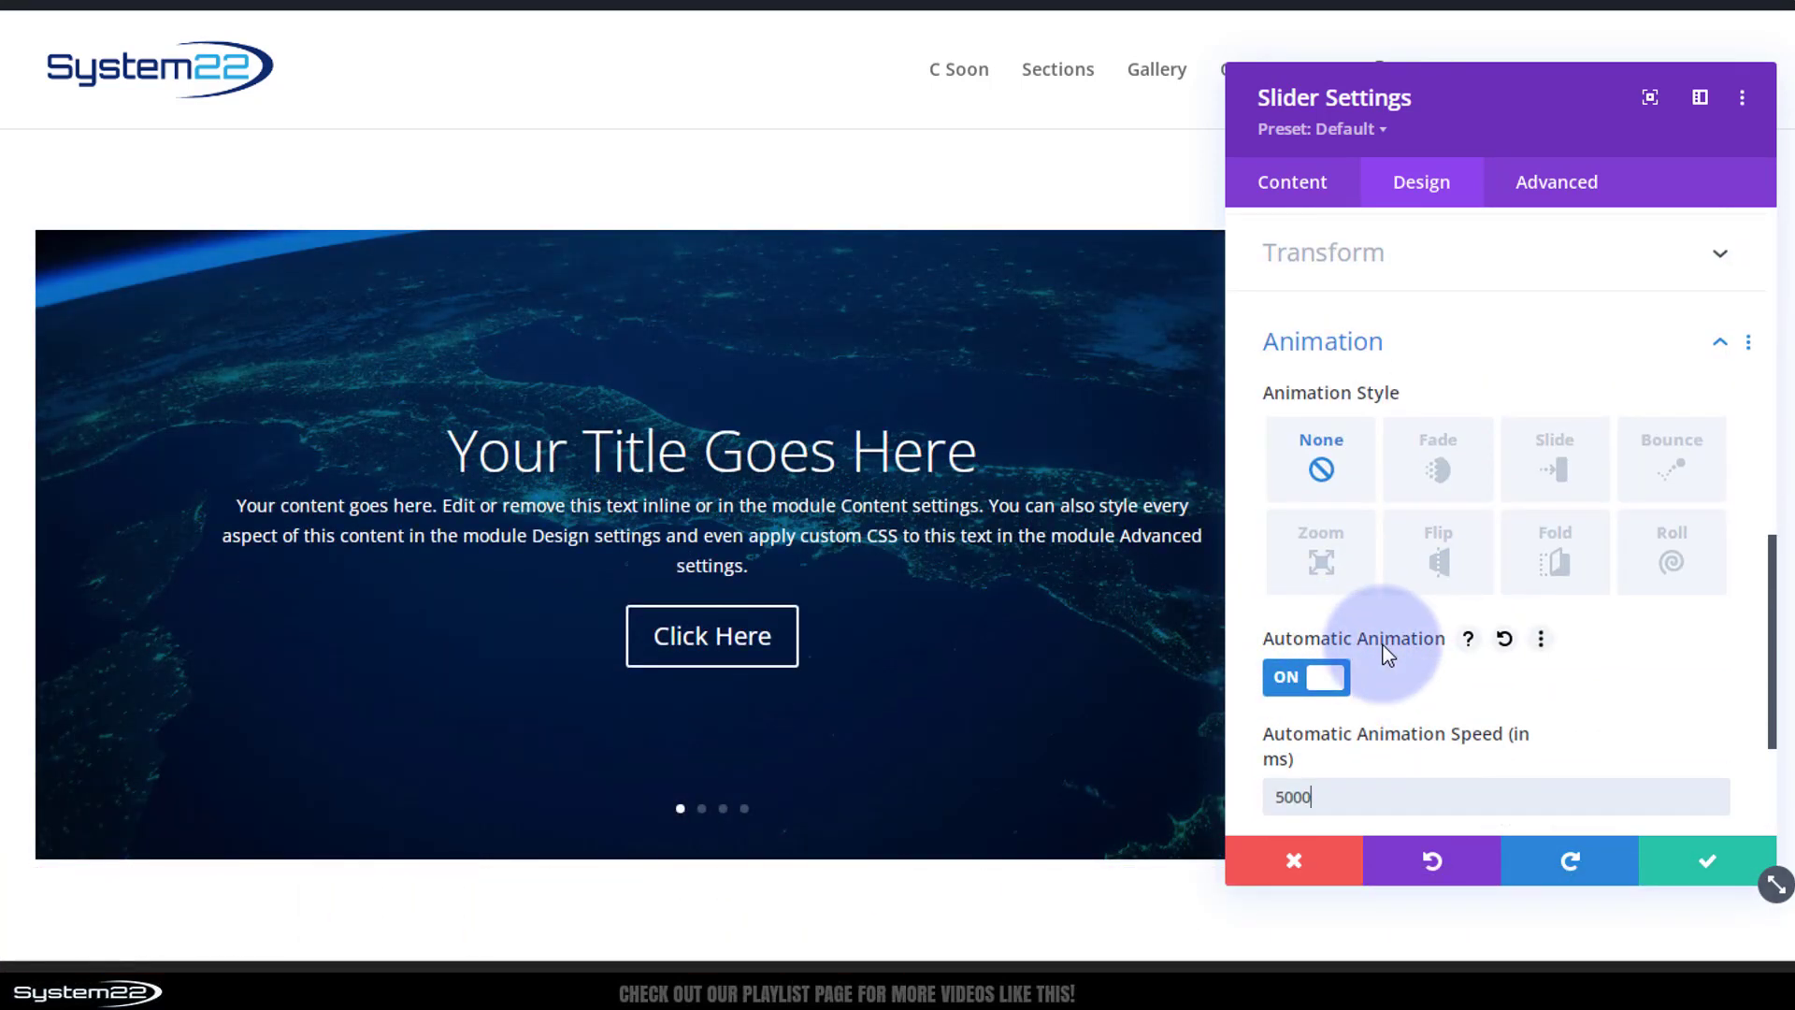
left_click(1309, 192)
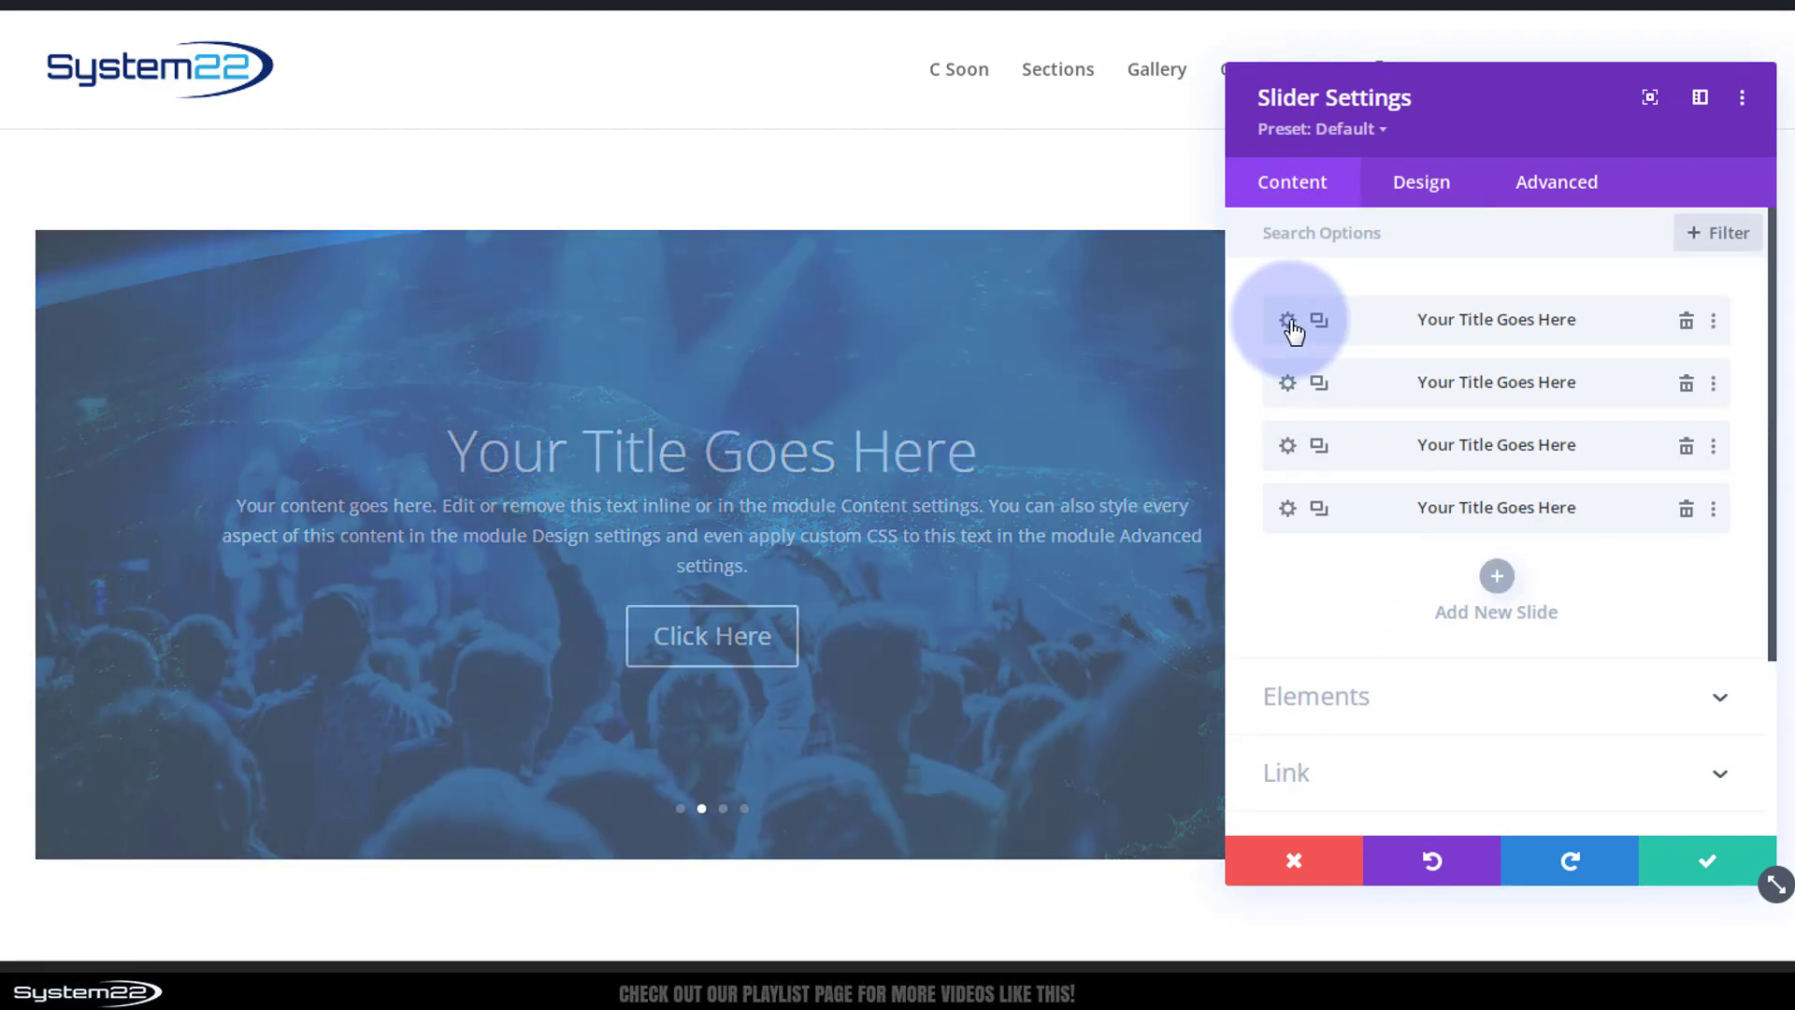
left_click(1288, 321)
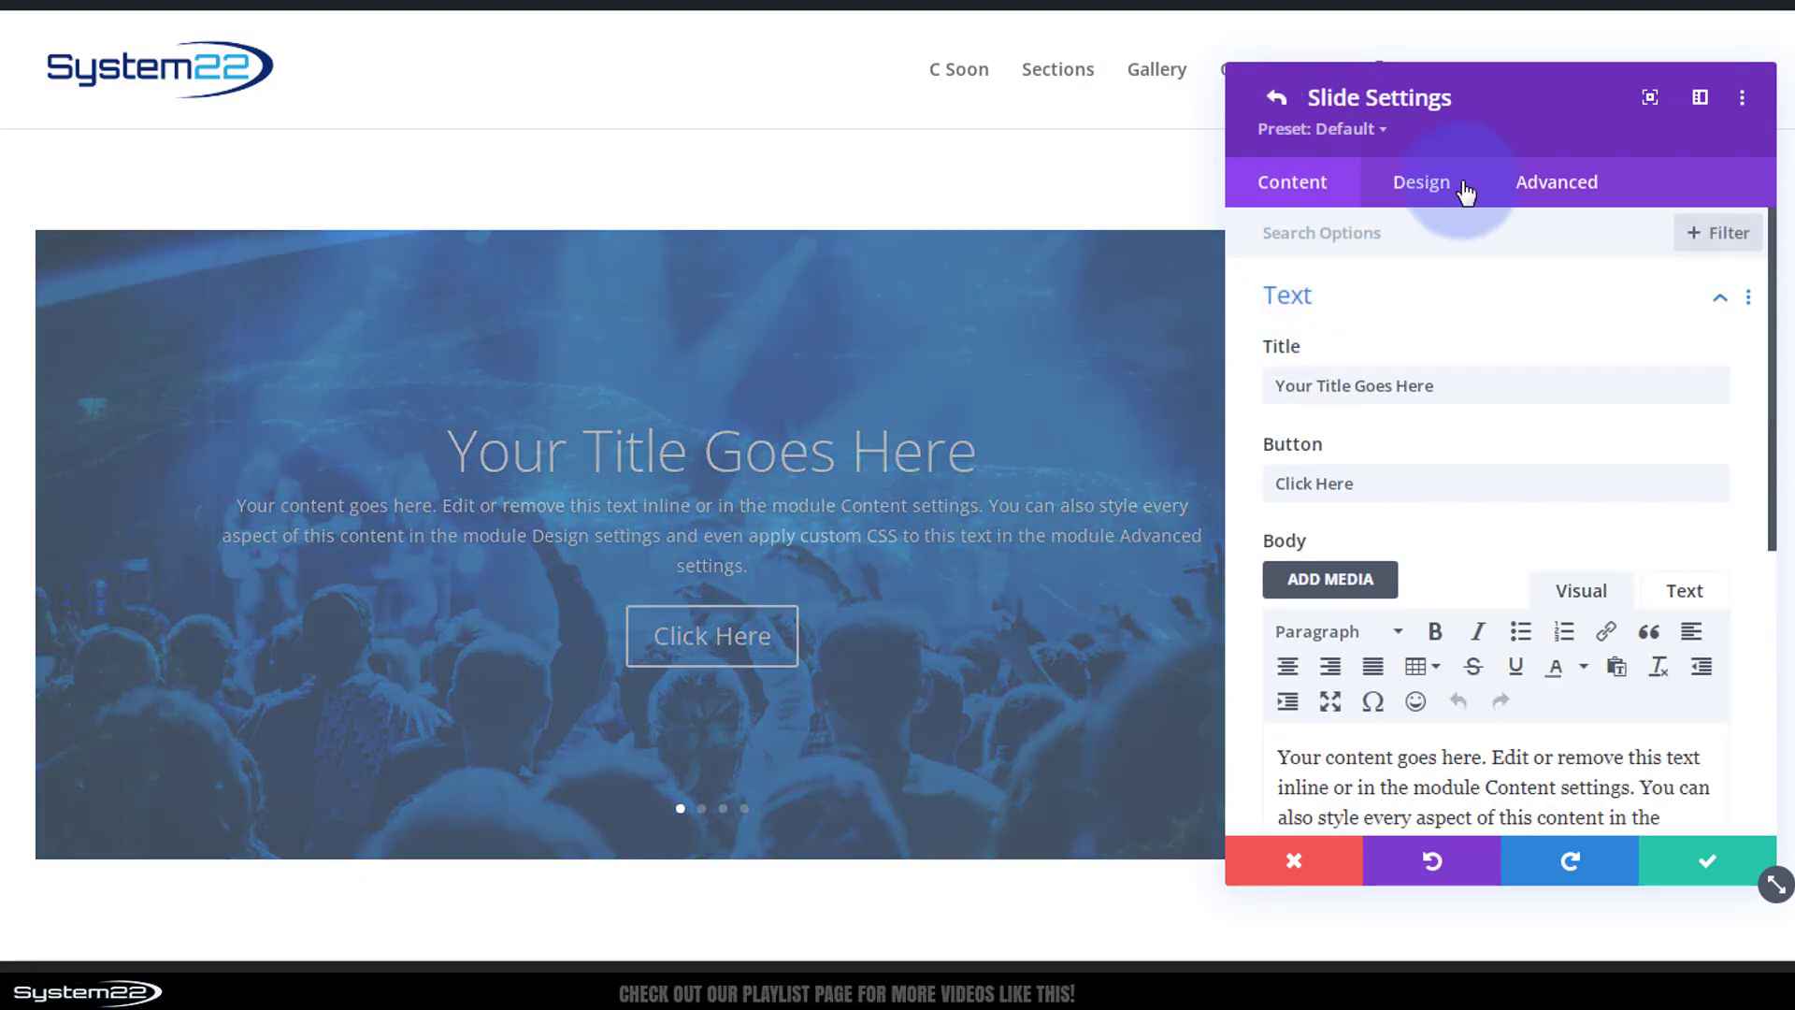
left_click(1425, 187)
scroll(1496, 408, "down", 4)
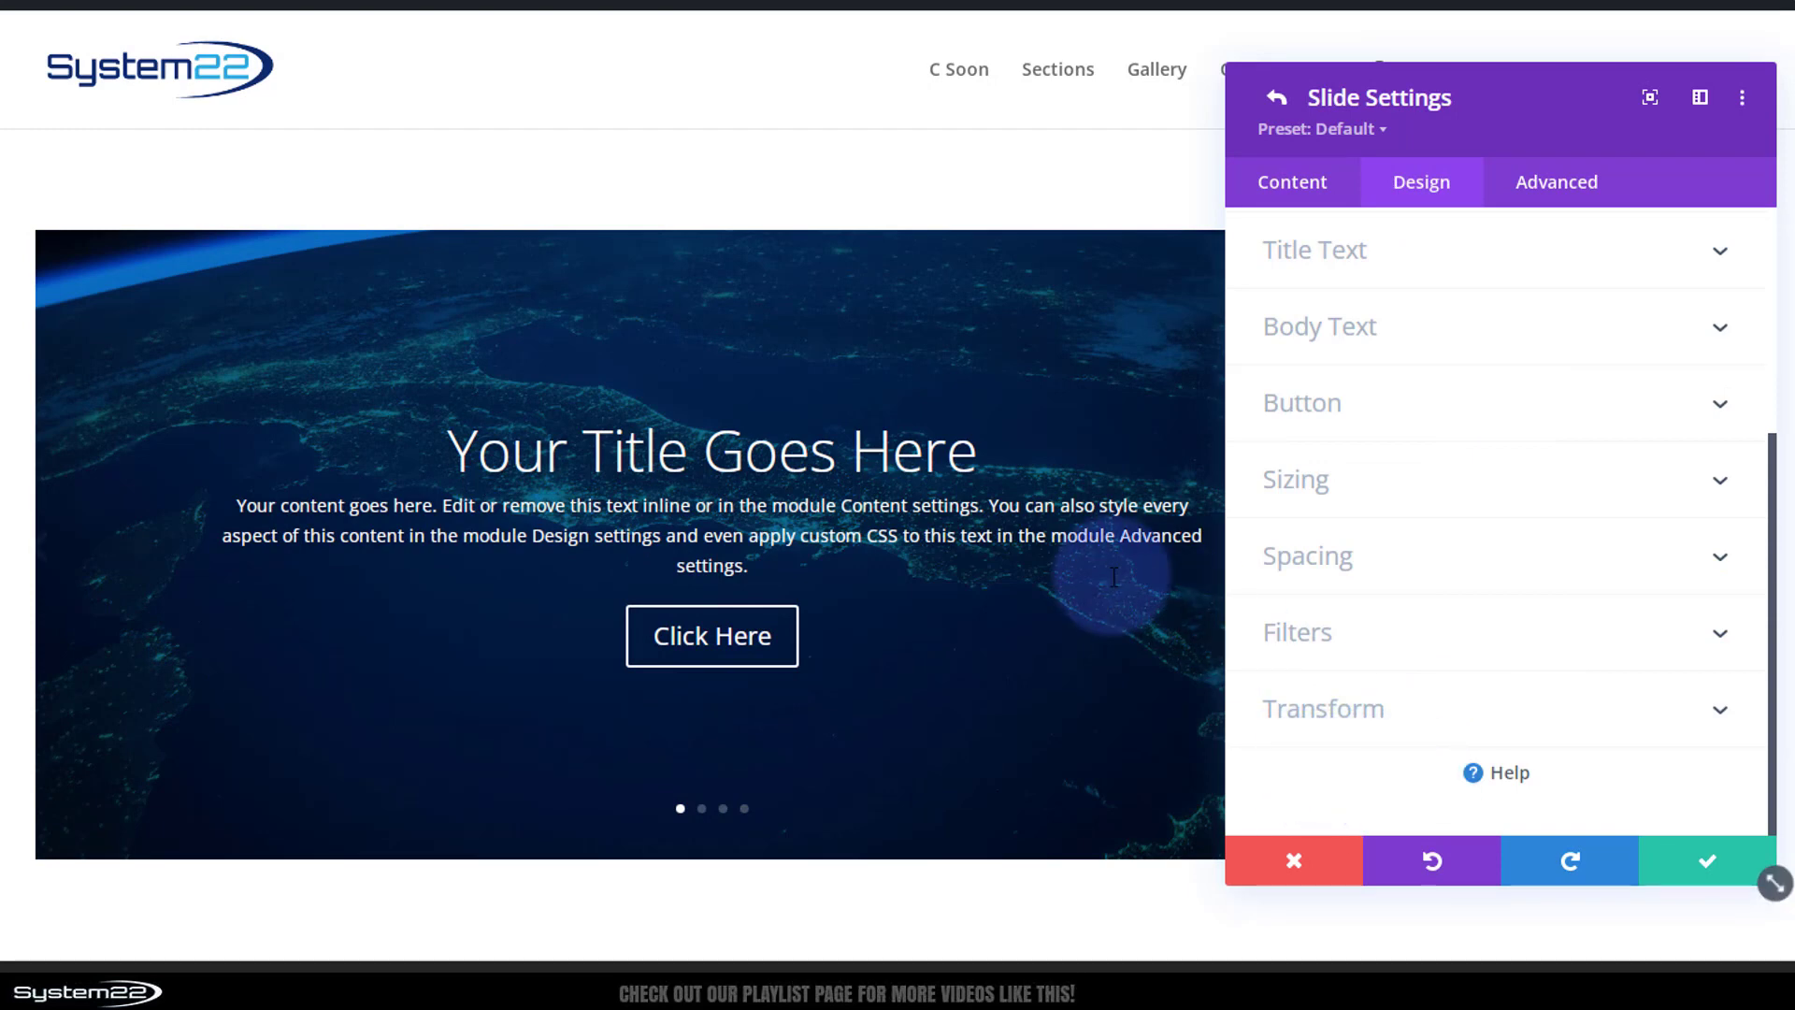
left_click(1707, 860)
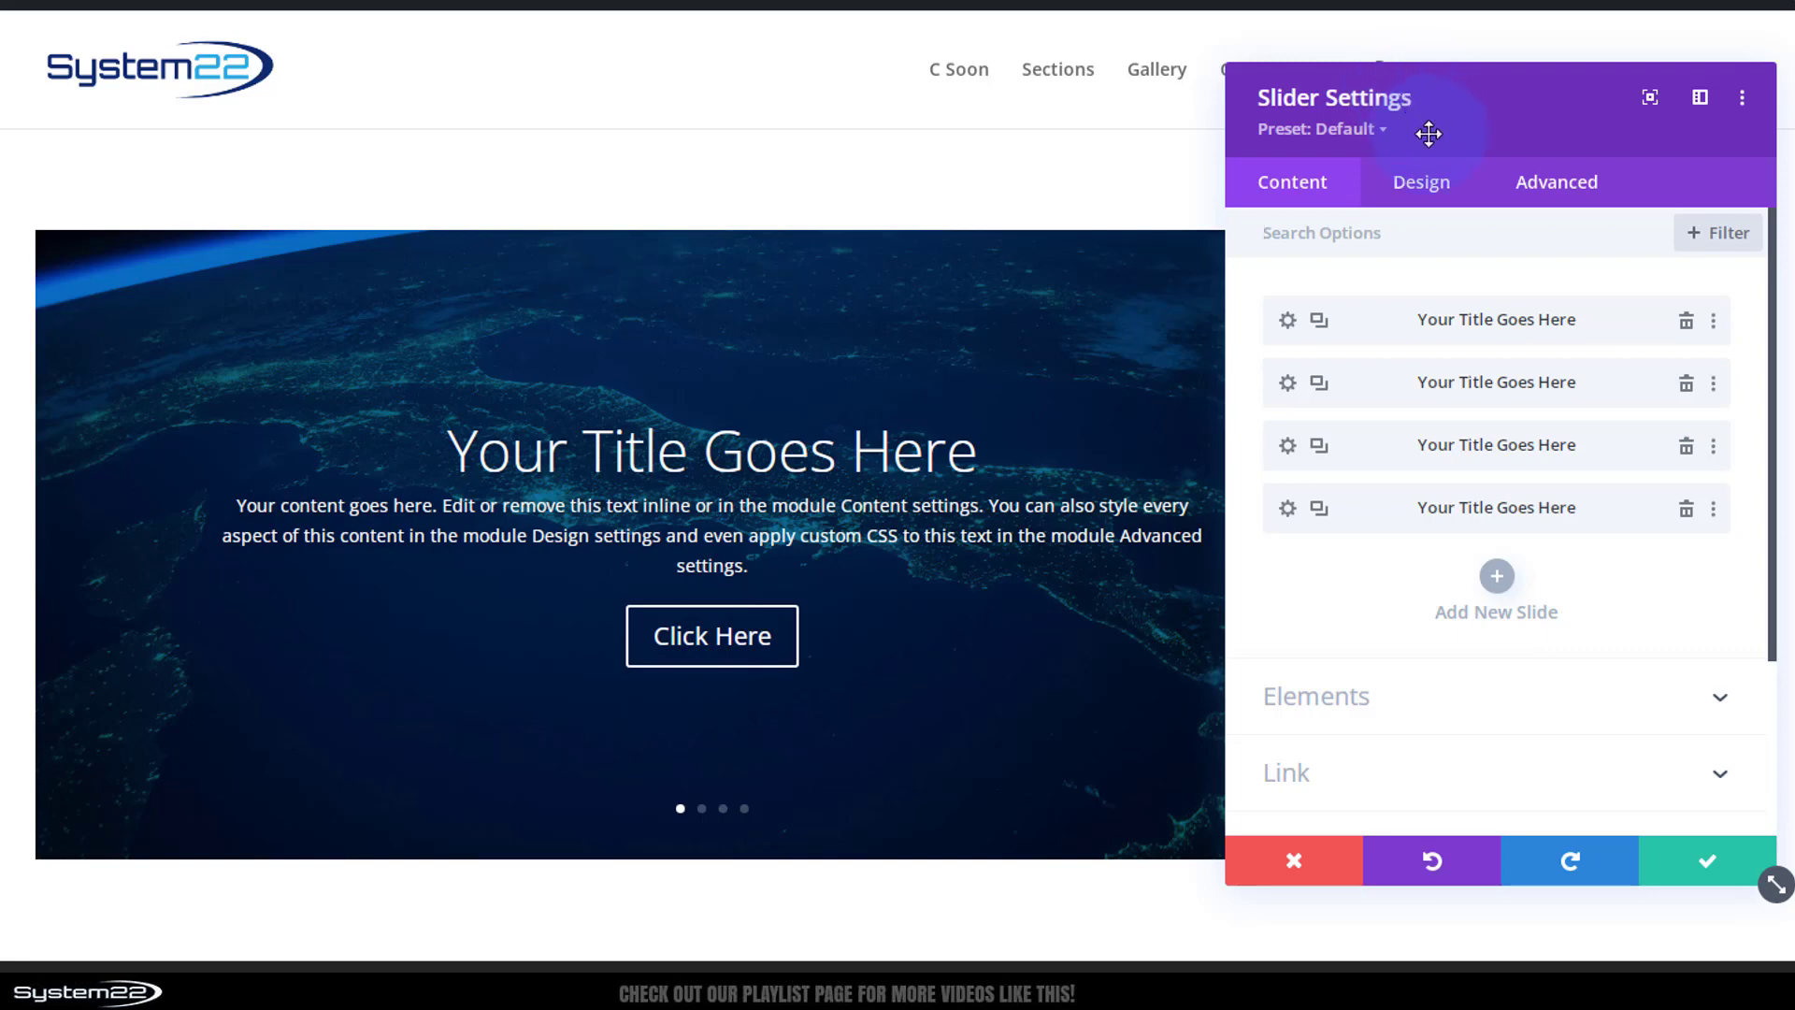
left_click(1421, 182)
scroll(1474, 373, "down", 3)
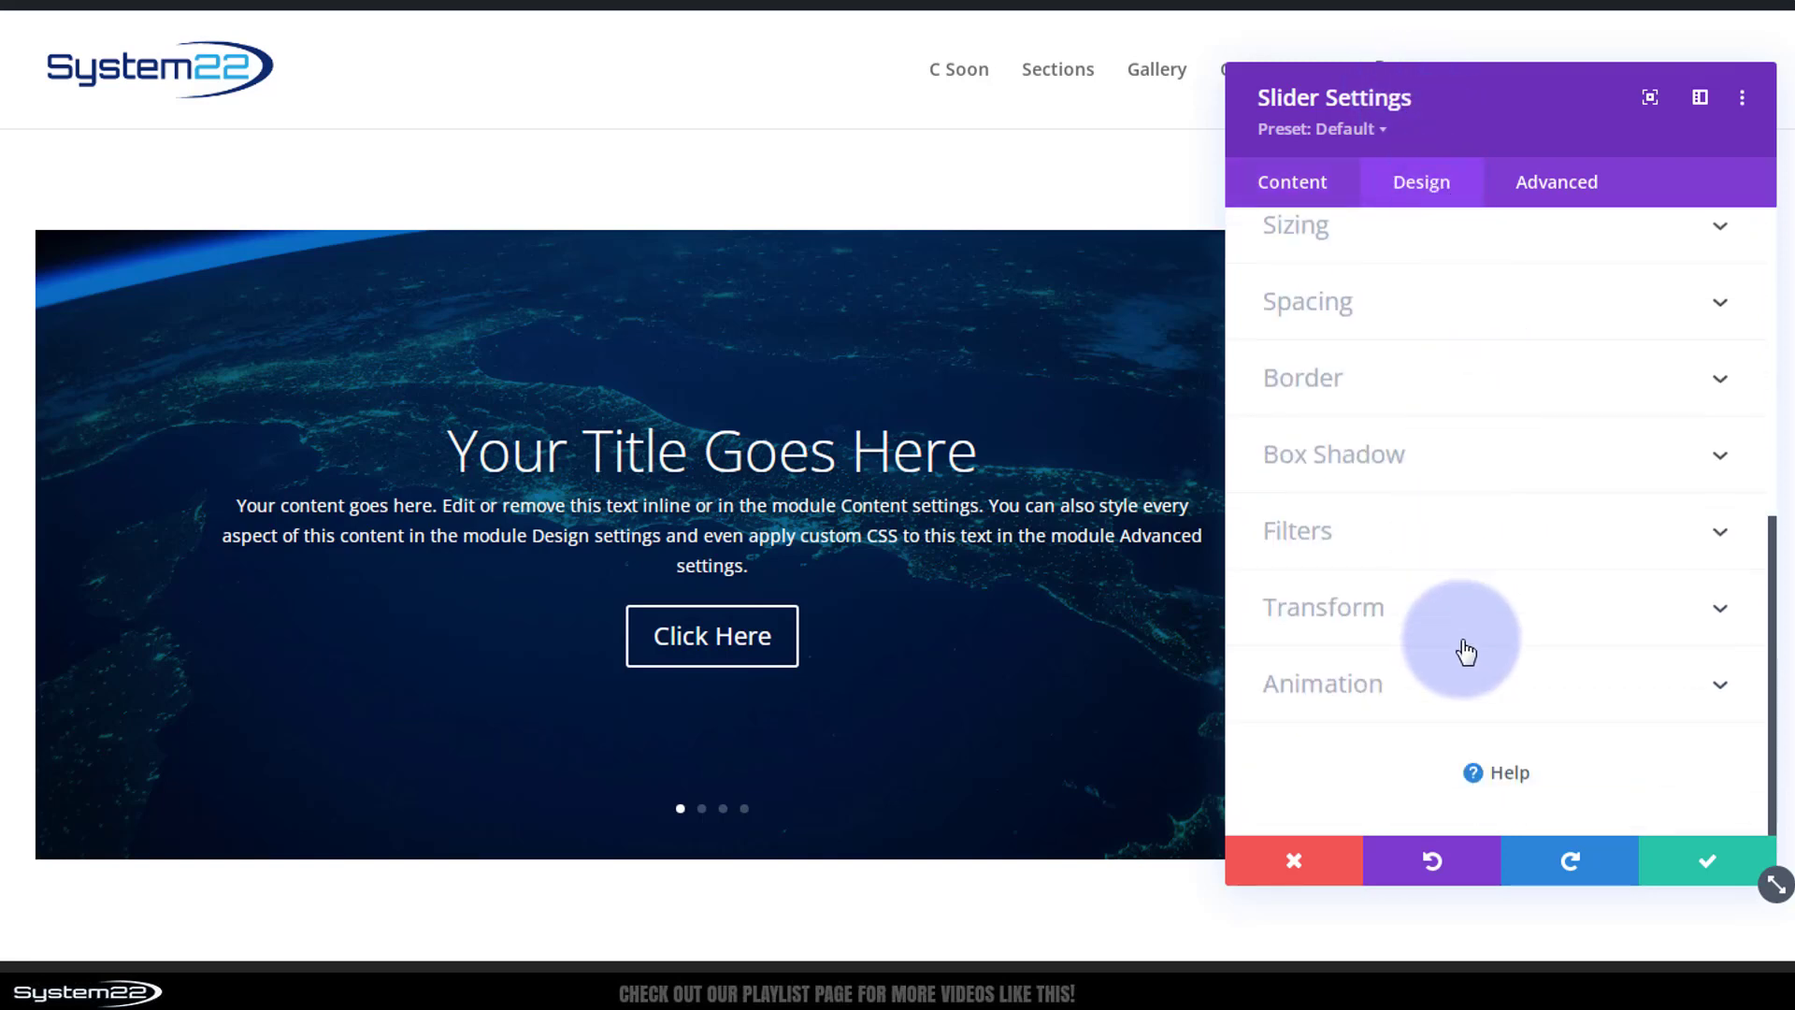
left_click(1468, 690)
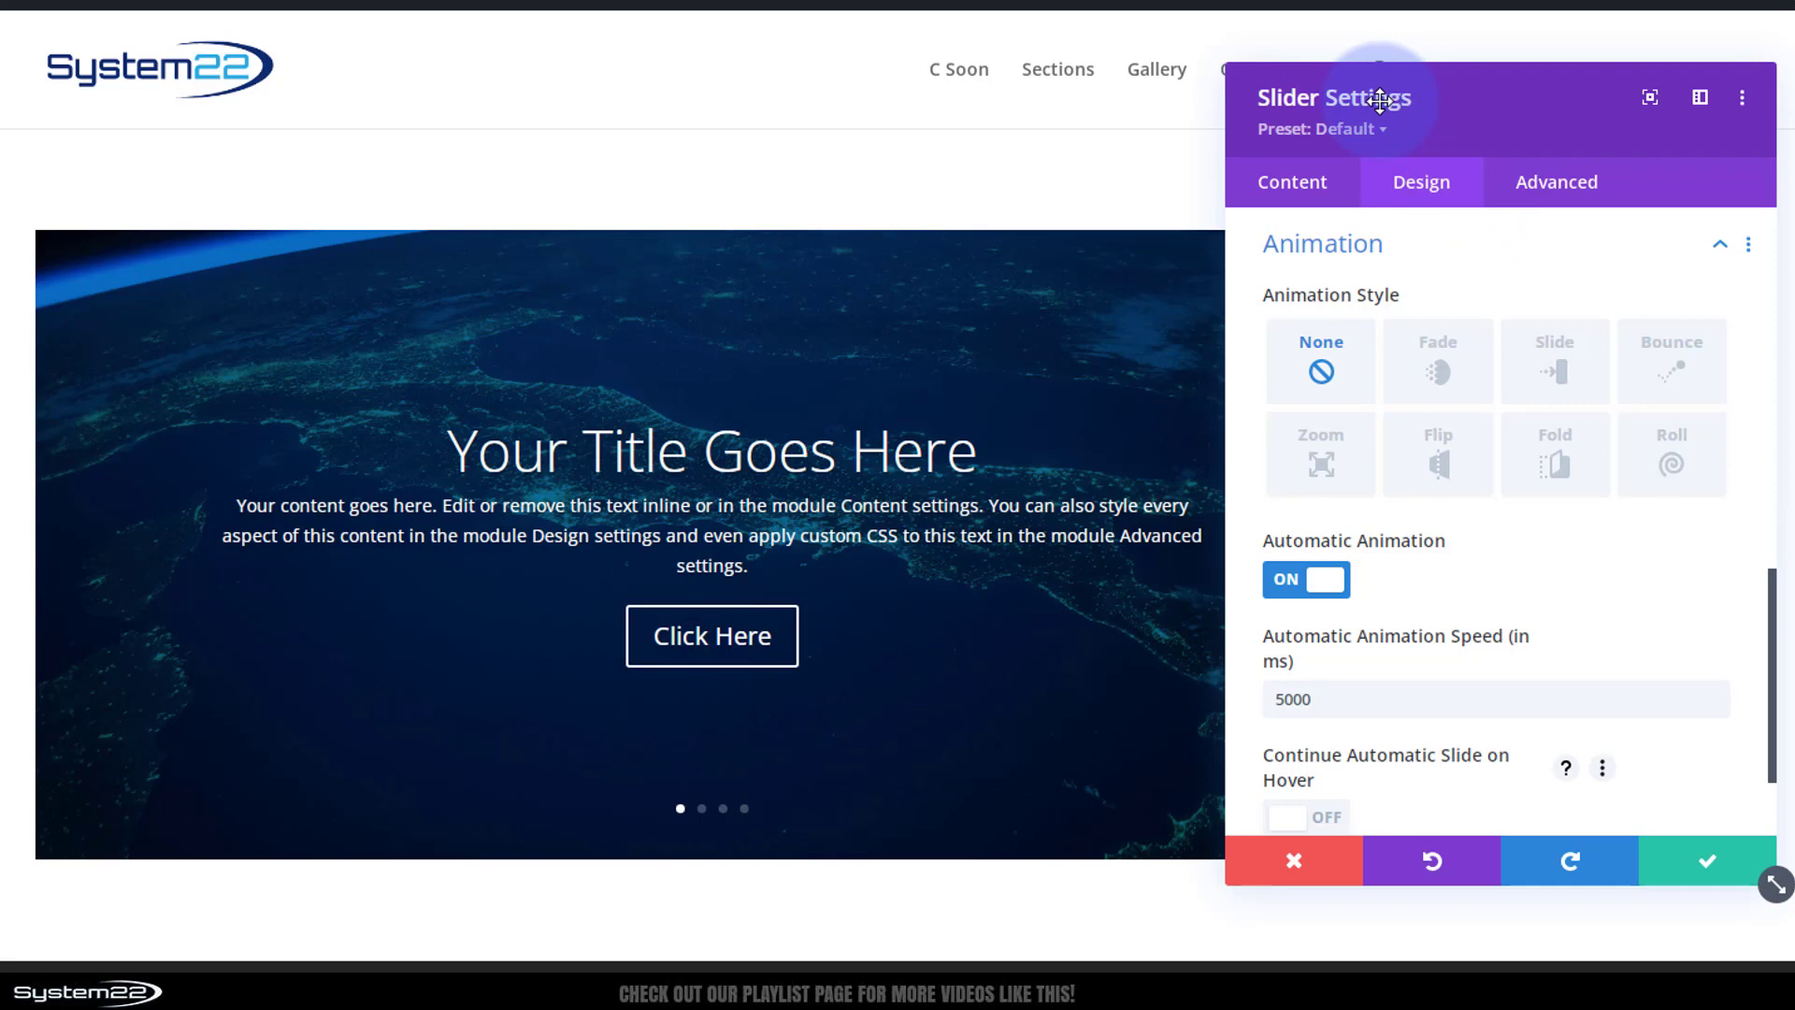
Step: Expand the slider's Advanced > Custom CSS section down to the Slide Description field
left_click(1571, 195)
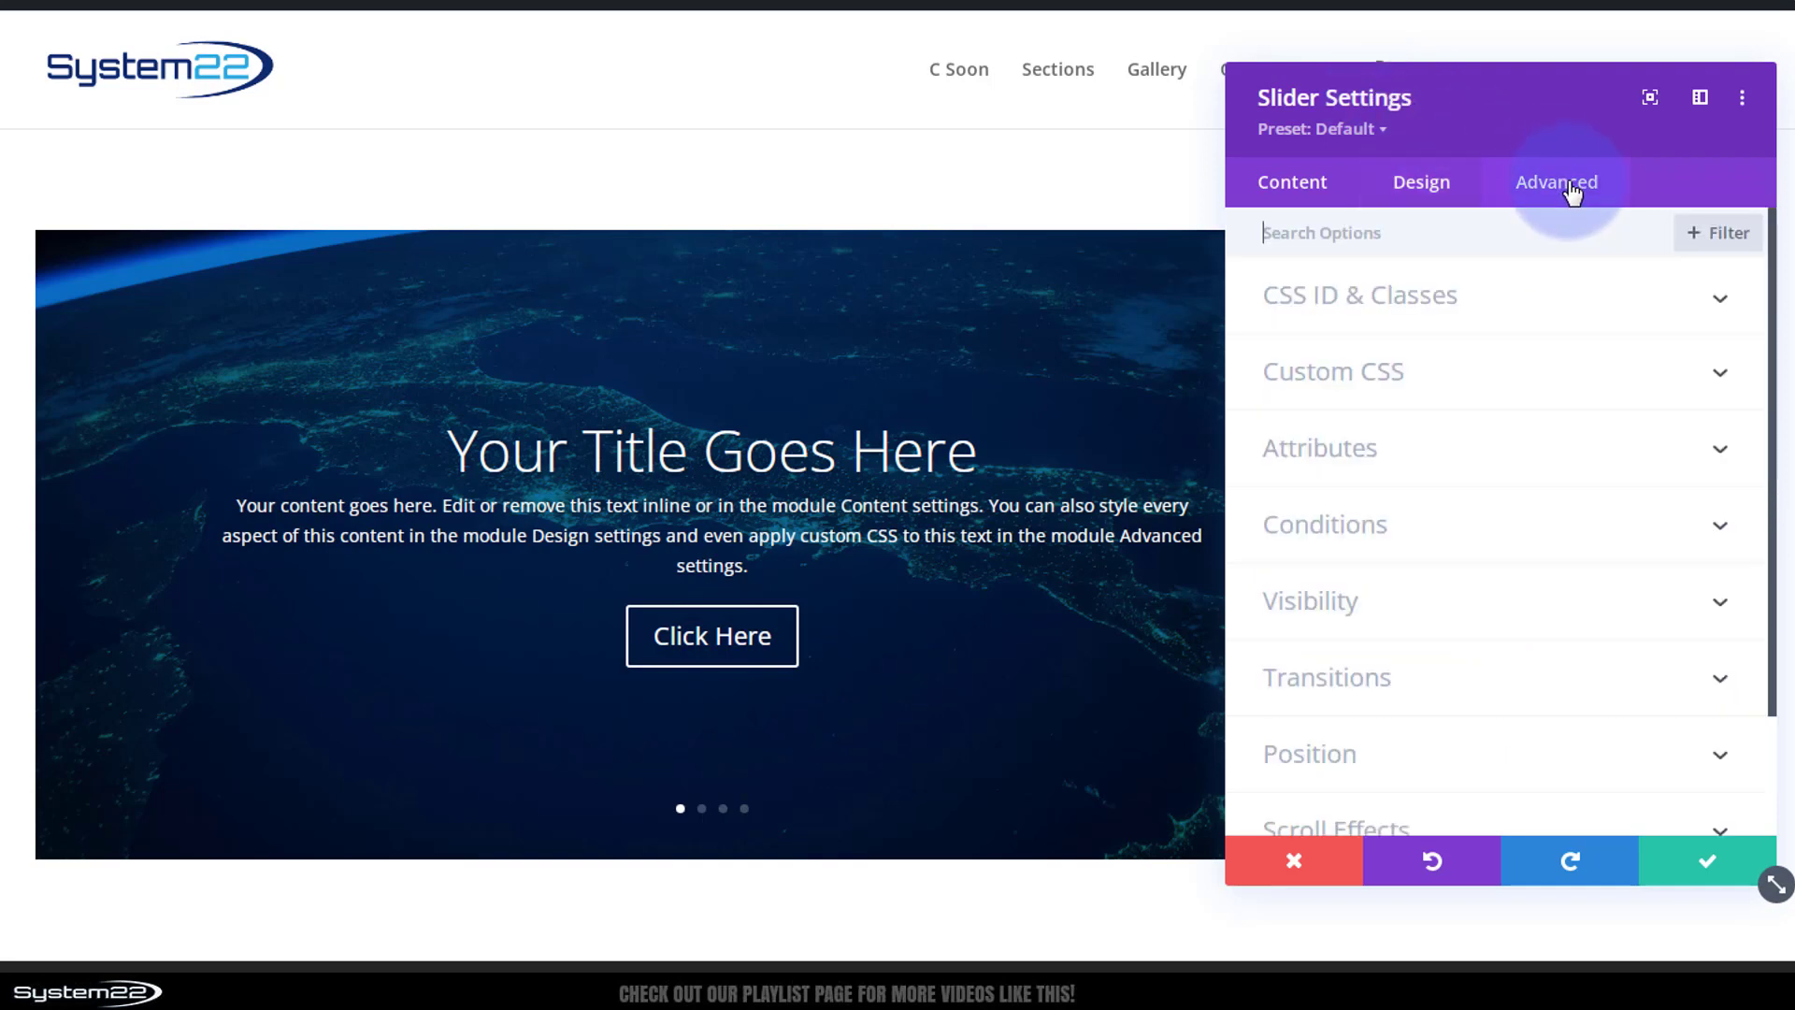
left_click(1555, 372)
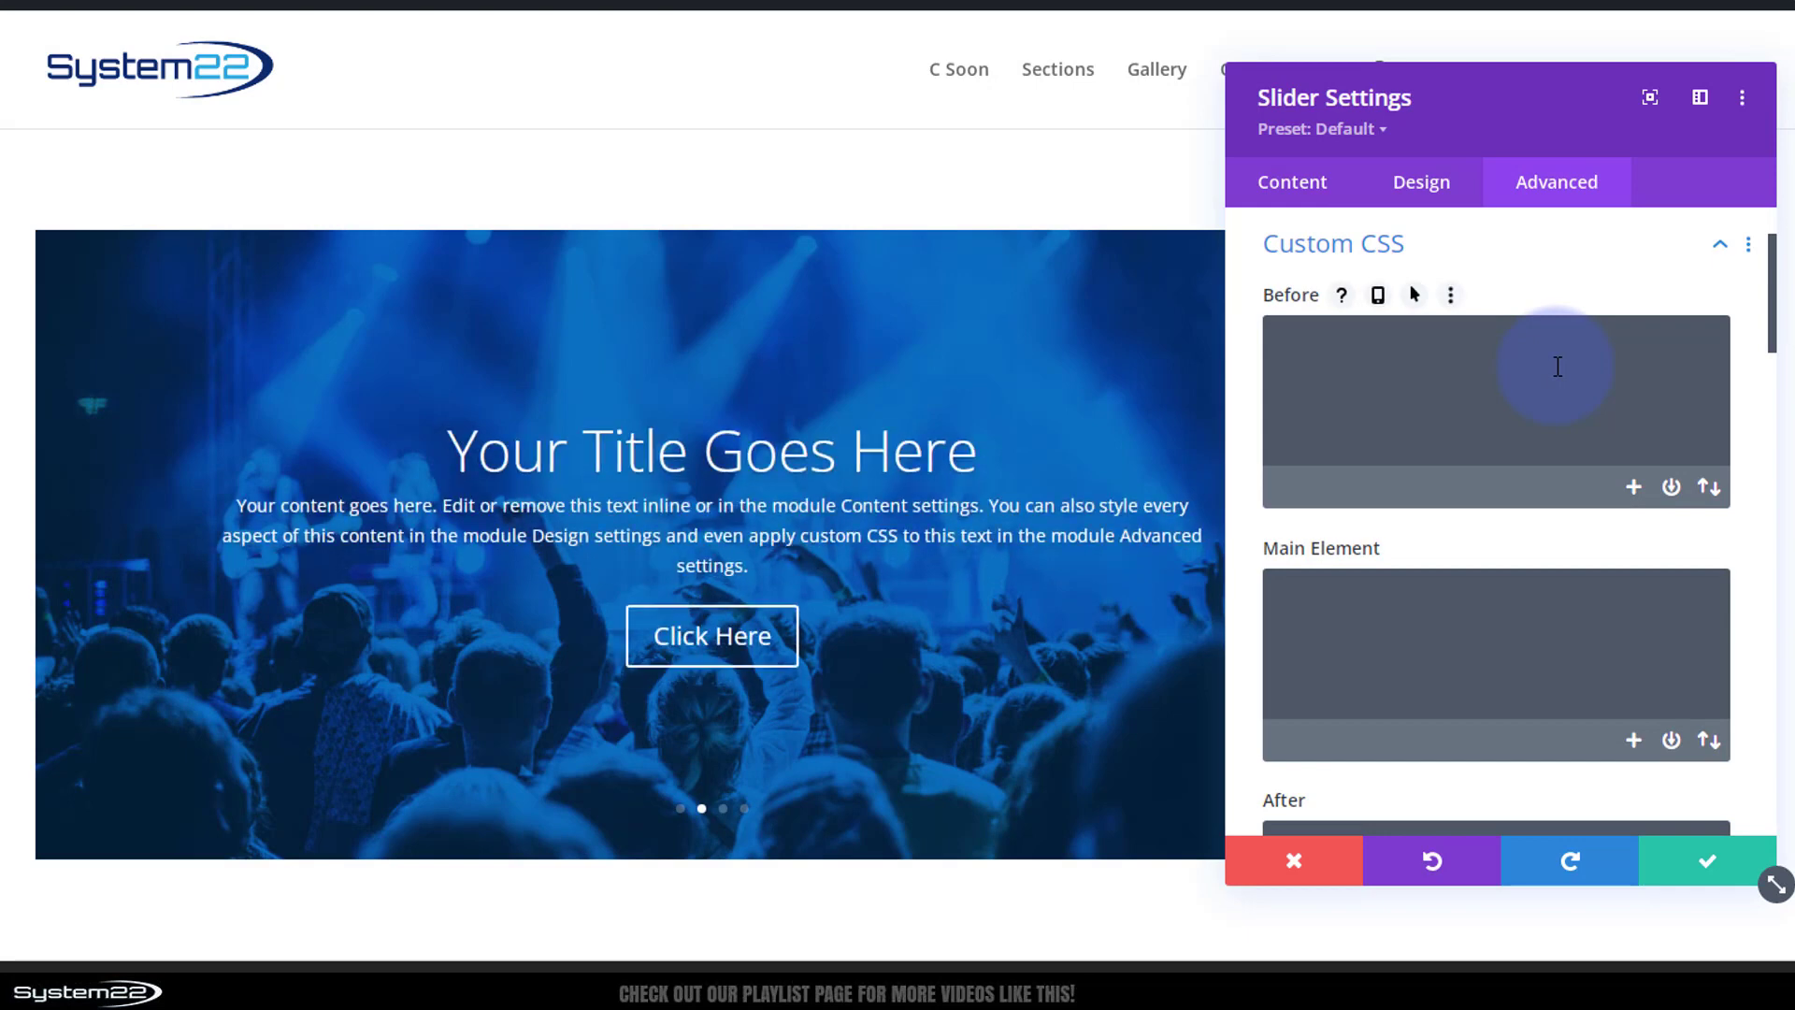
scroll(1557, 366, "down", 3)
scroll(1558, 365, "down", 3)
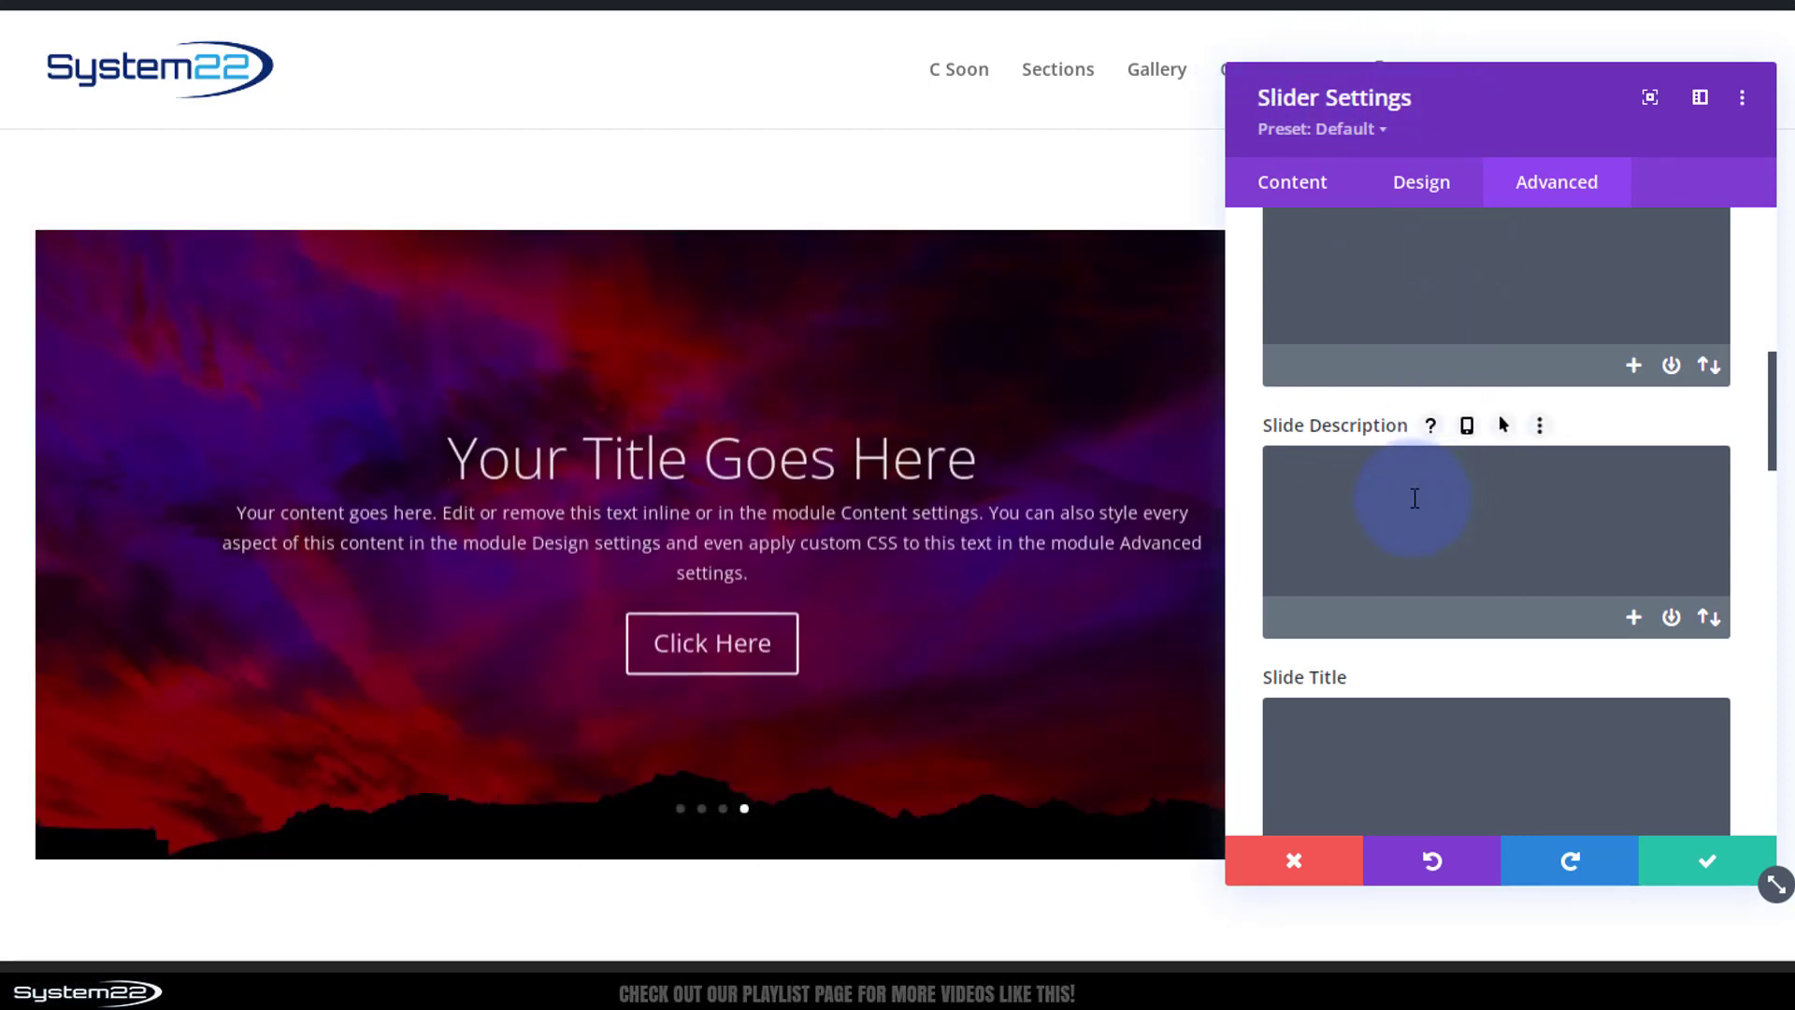
Step: Enter animation-name:none; in the Slide Description custom CSS box
left_click(1335, 494)
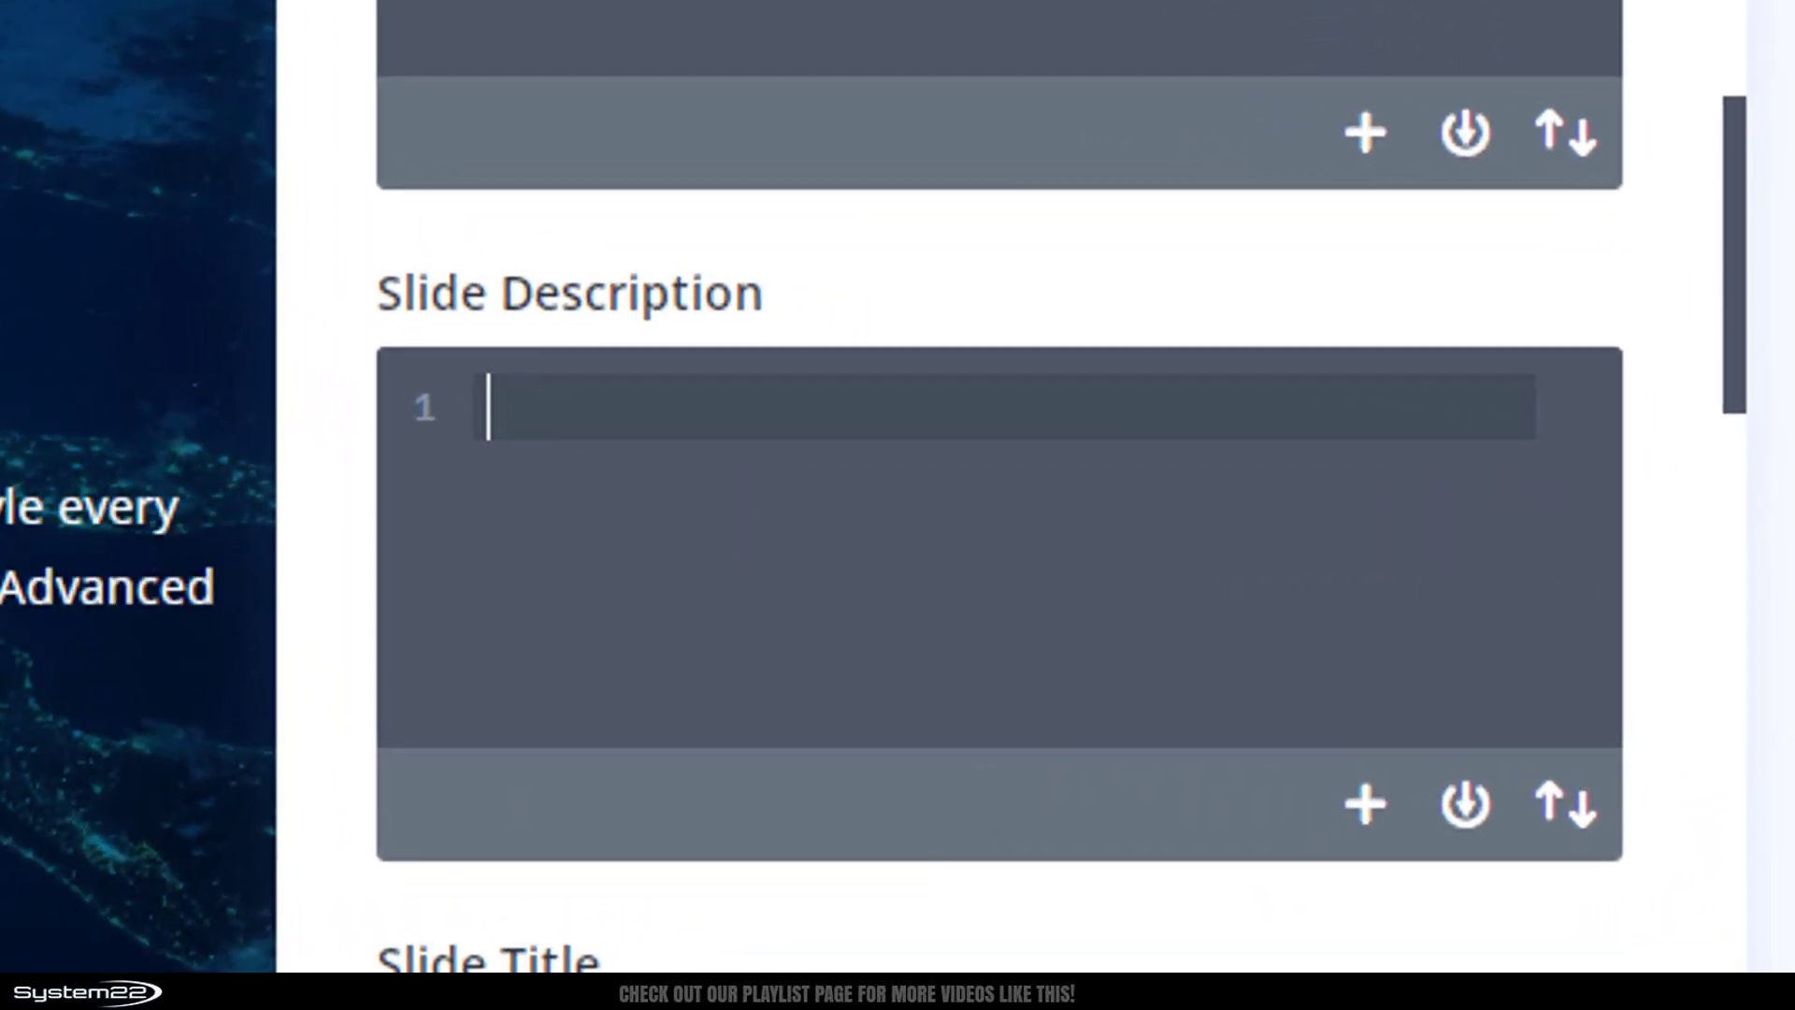
type("animat")
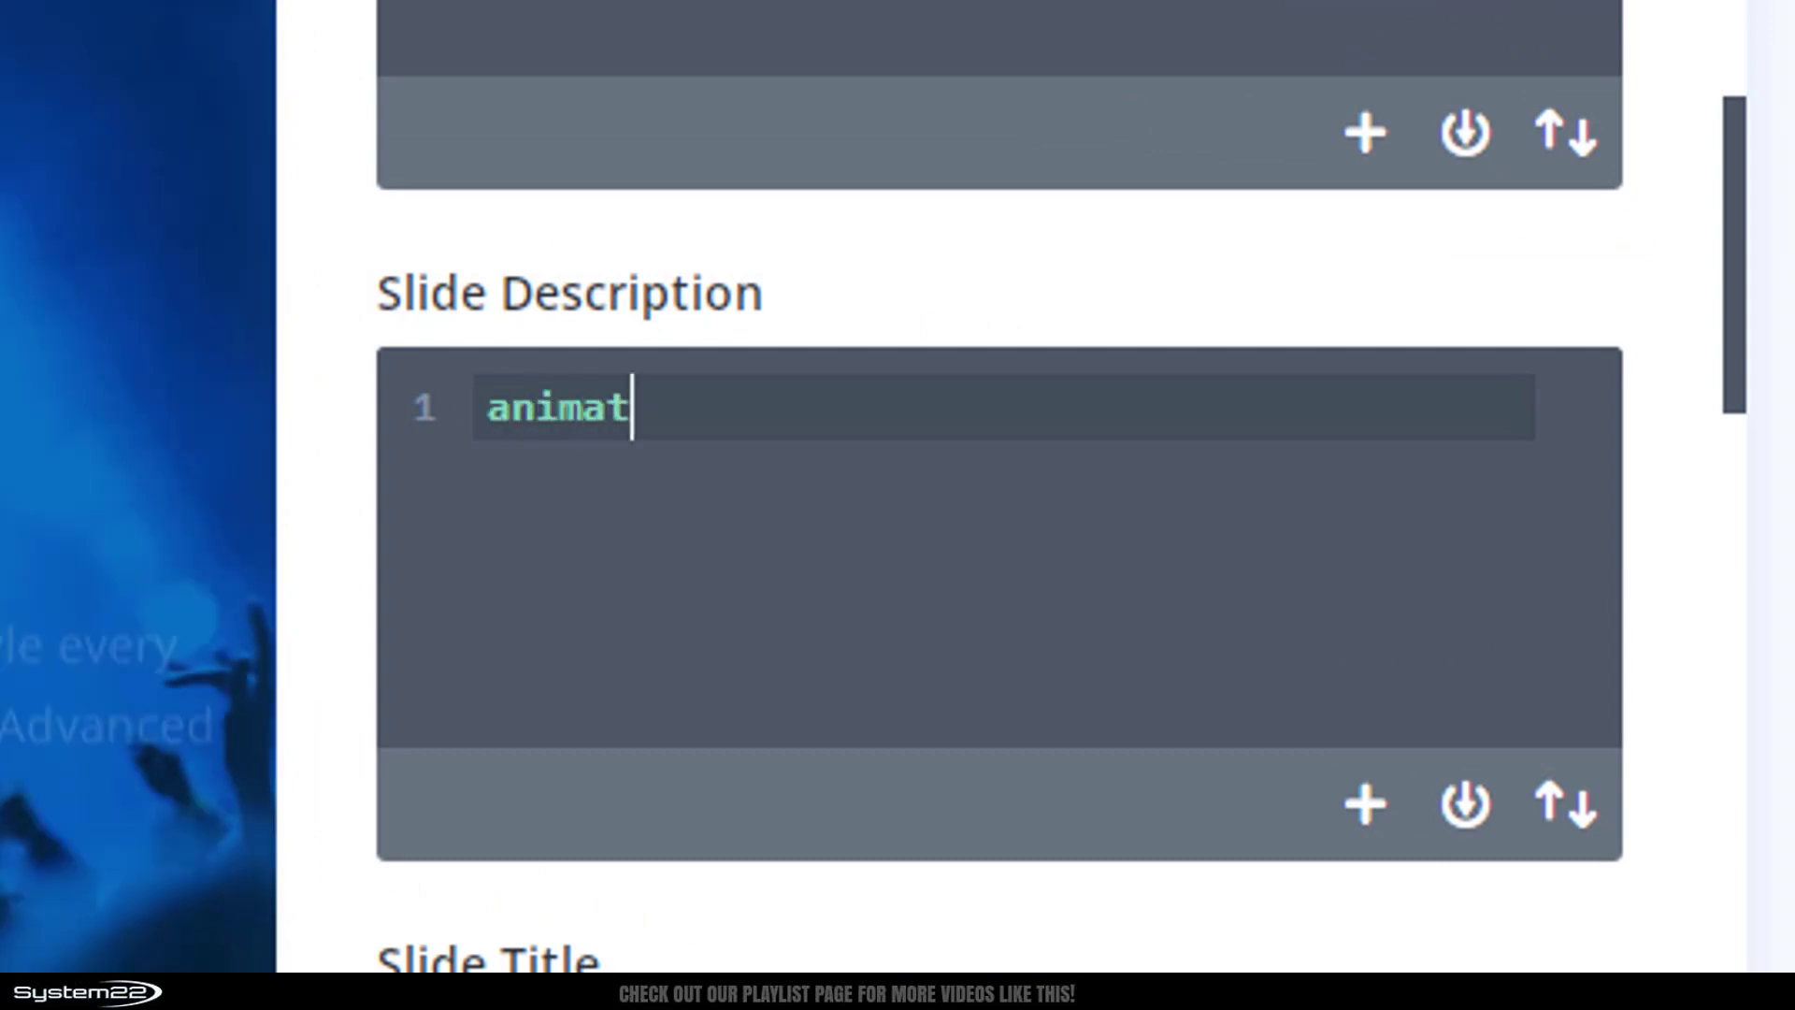
type("ion-n")
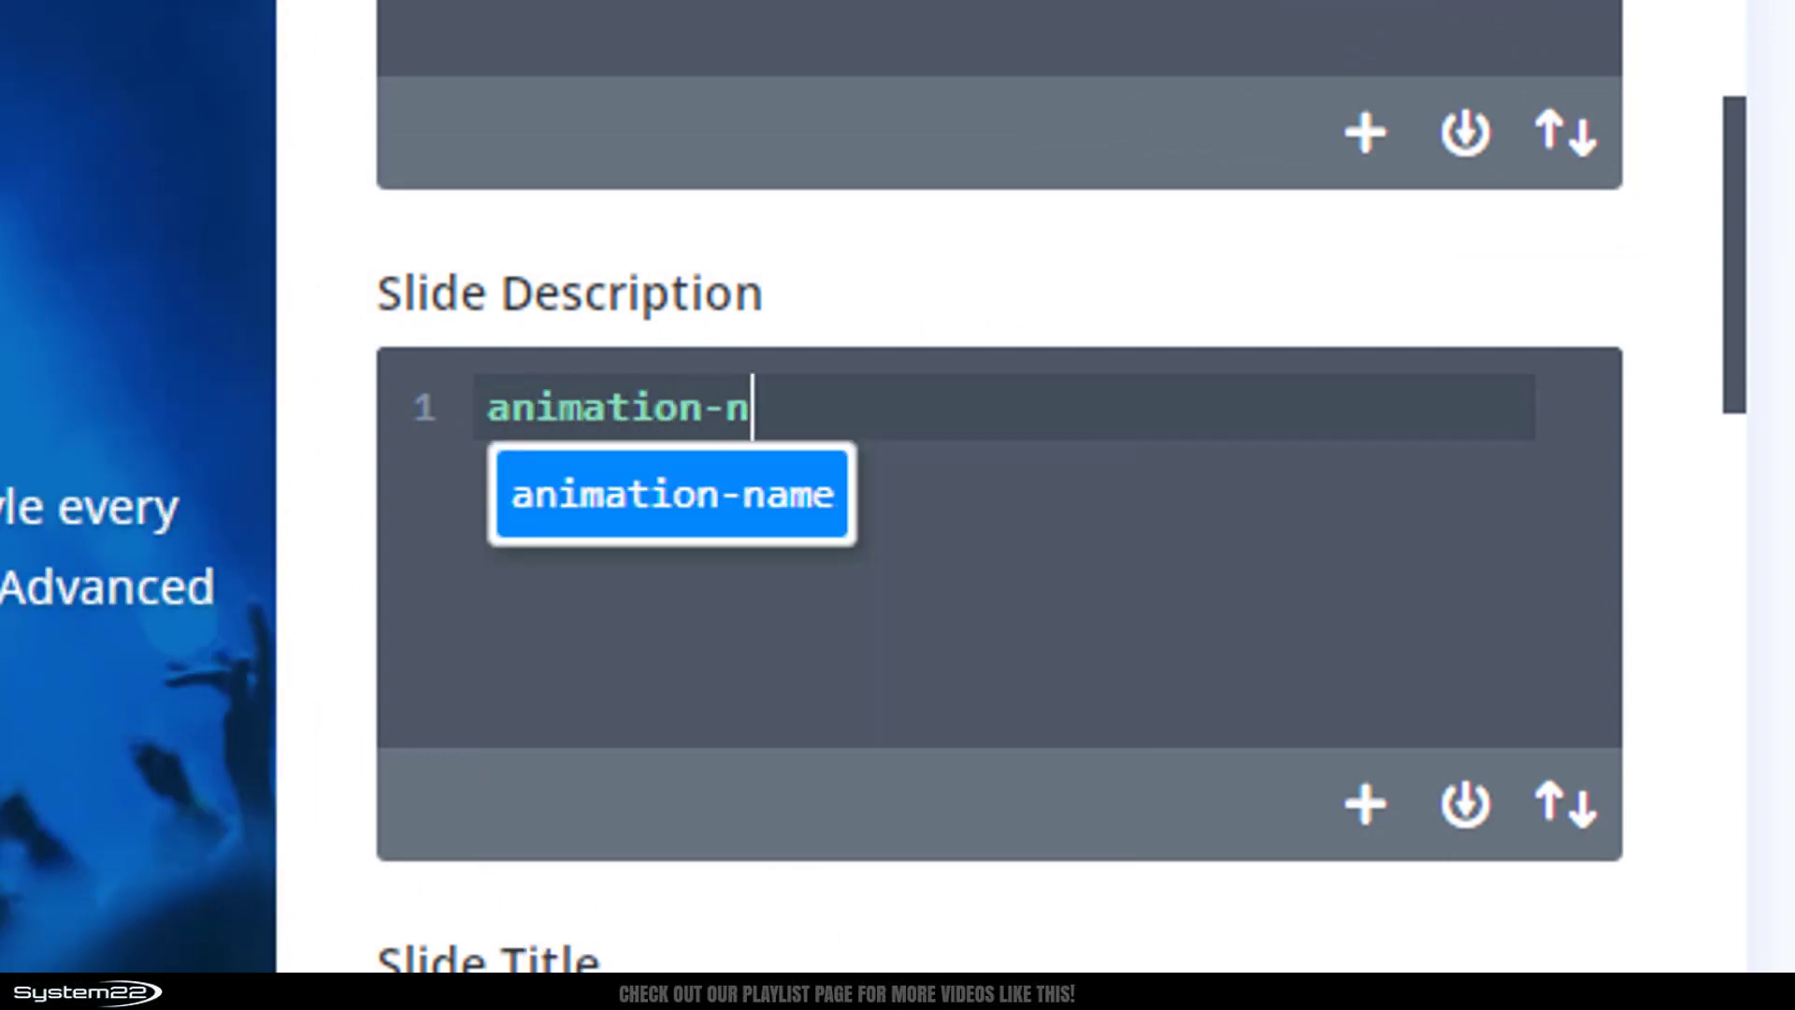
type("ame:")
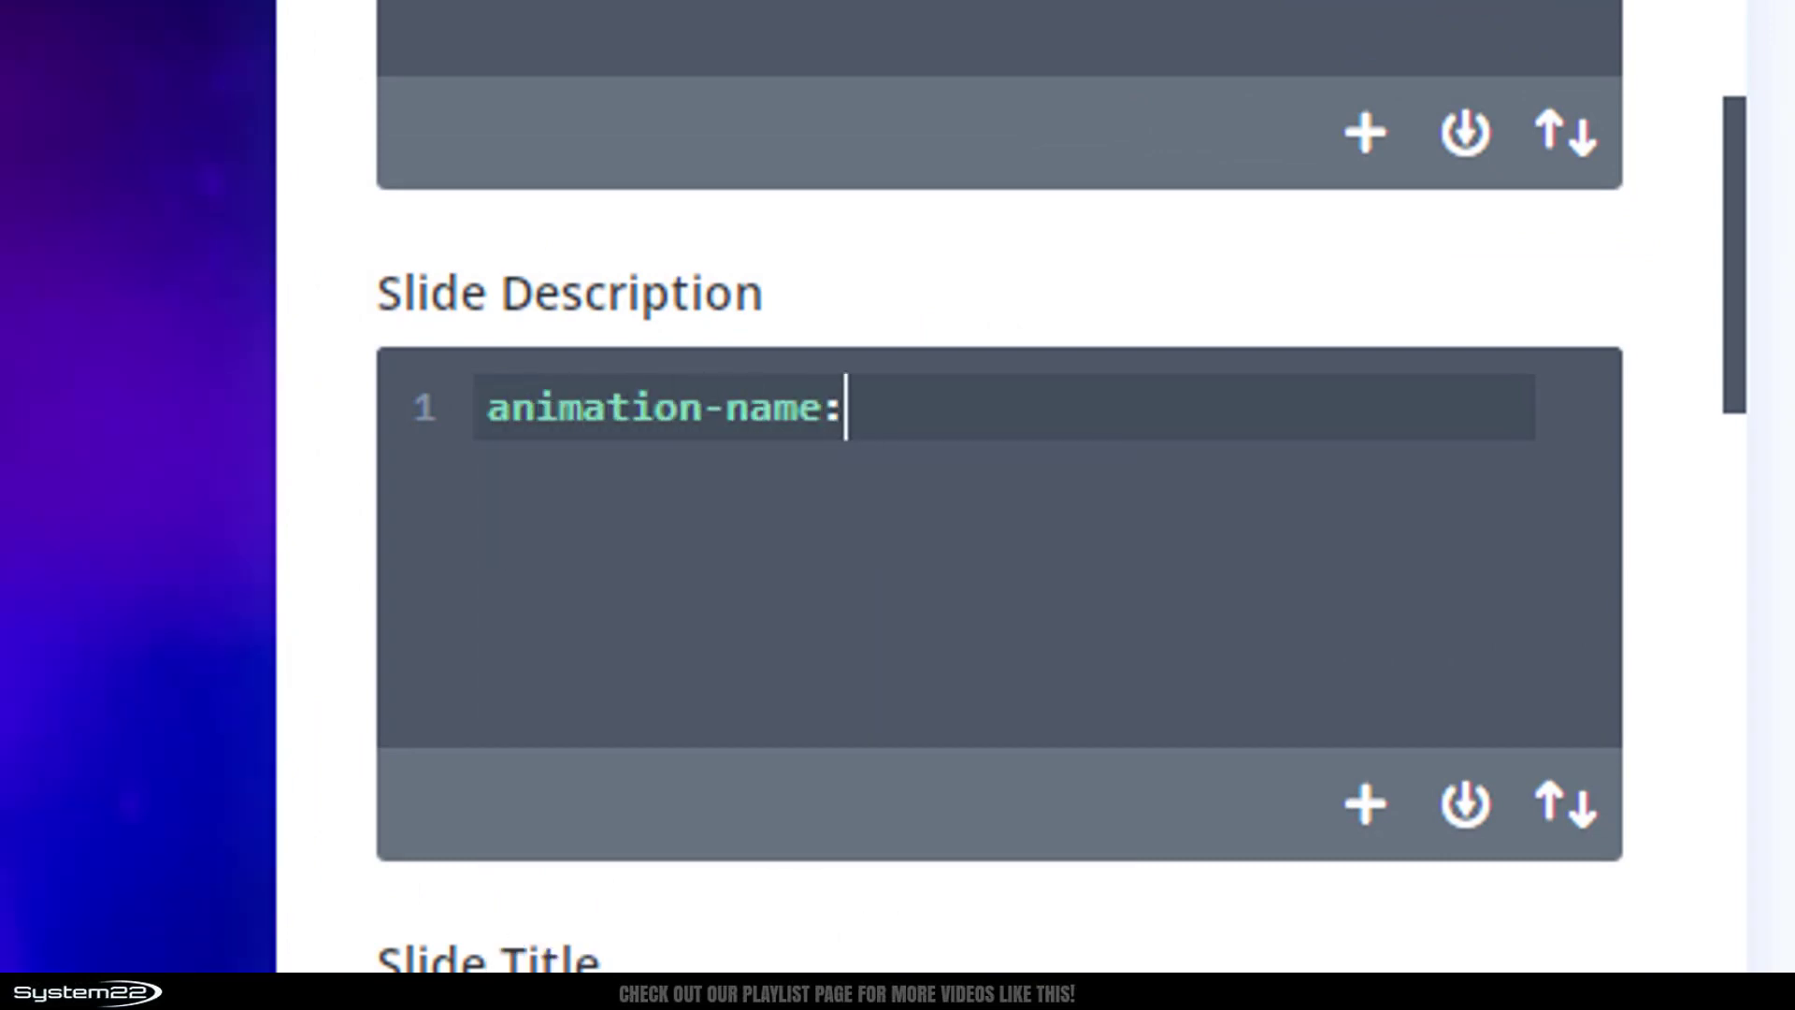
type("none")
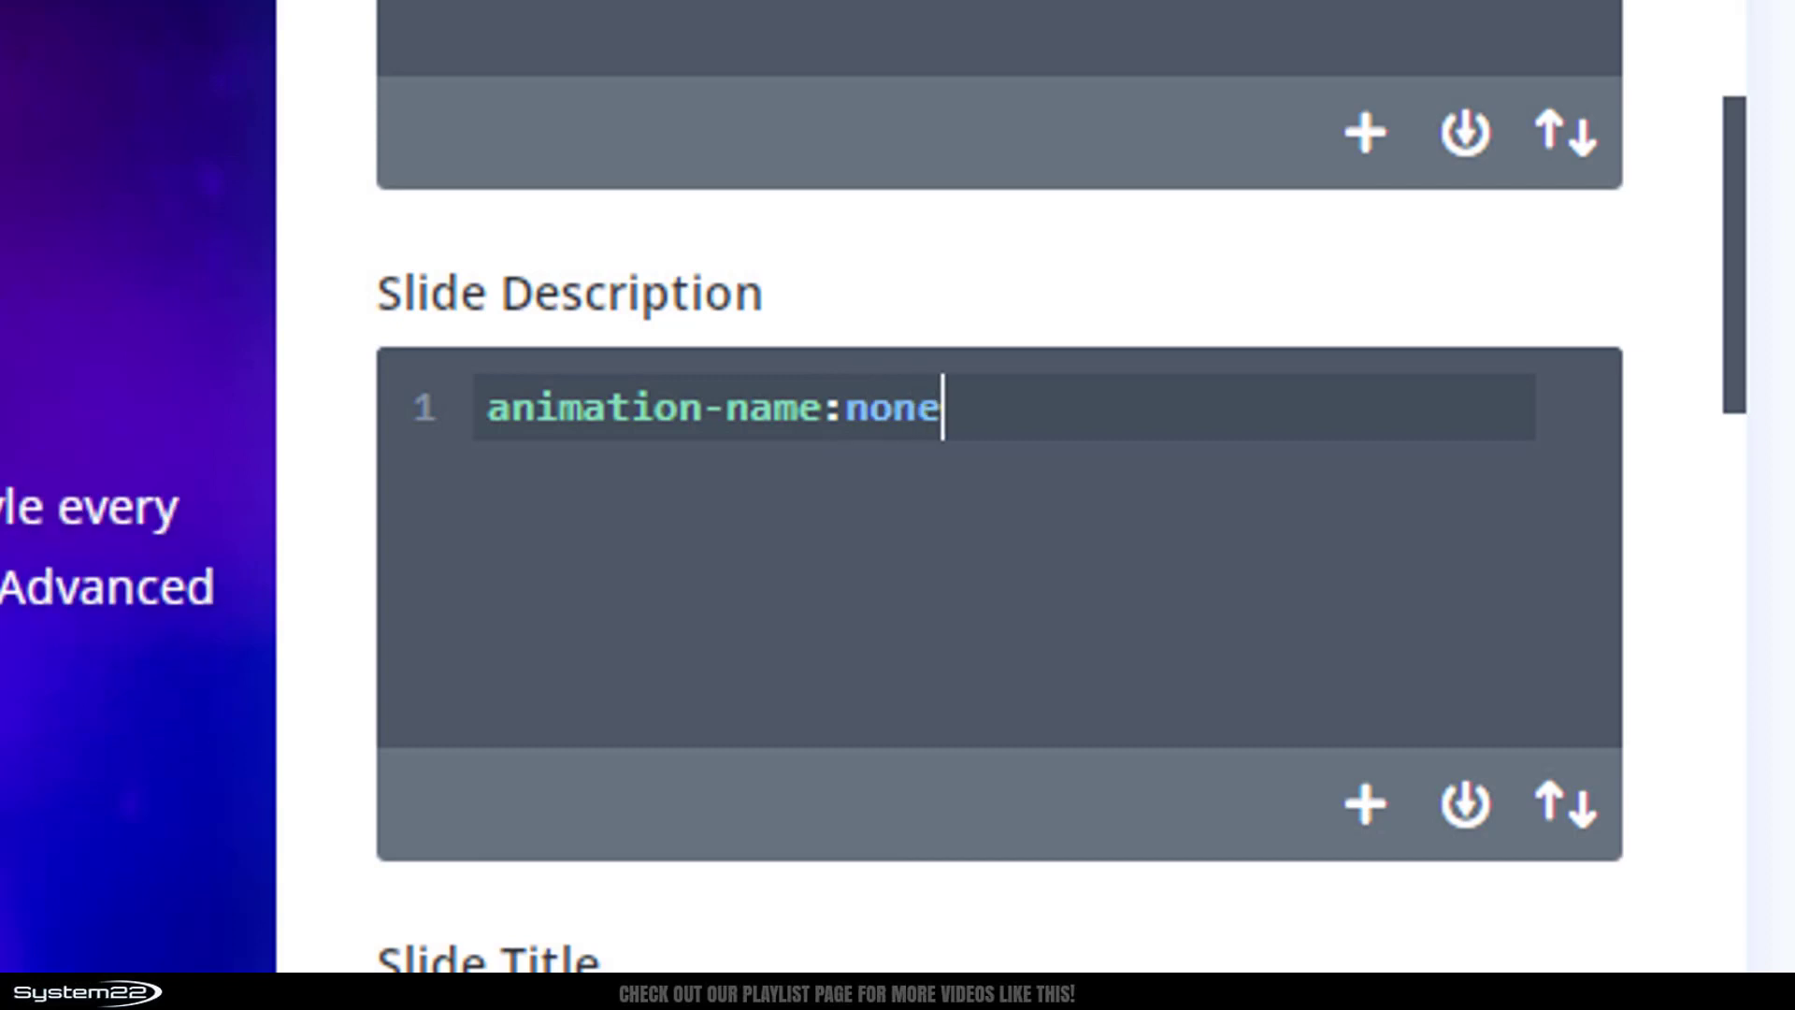
type(";")
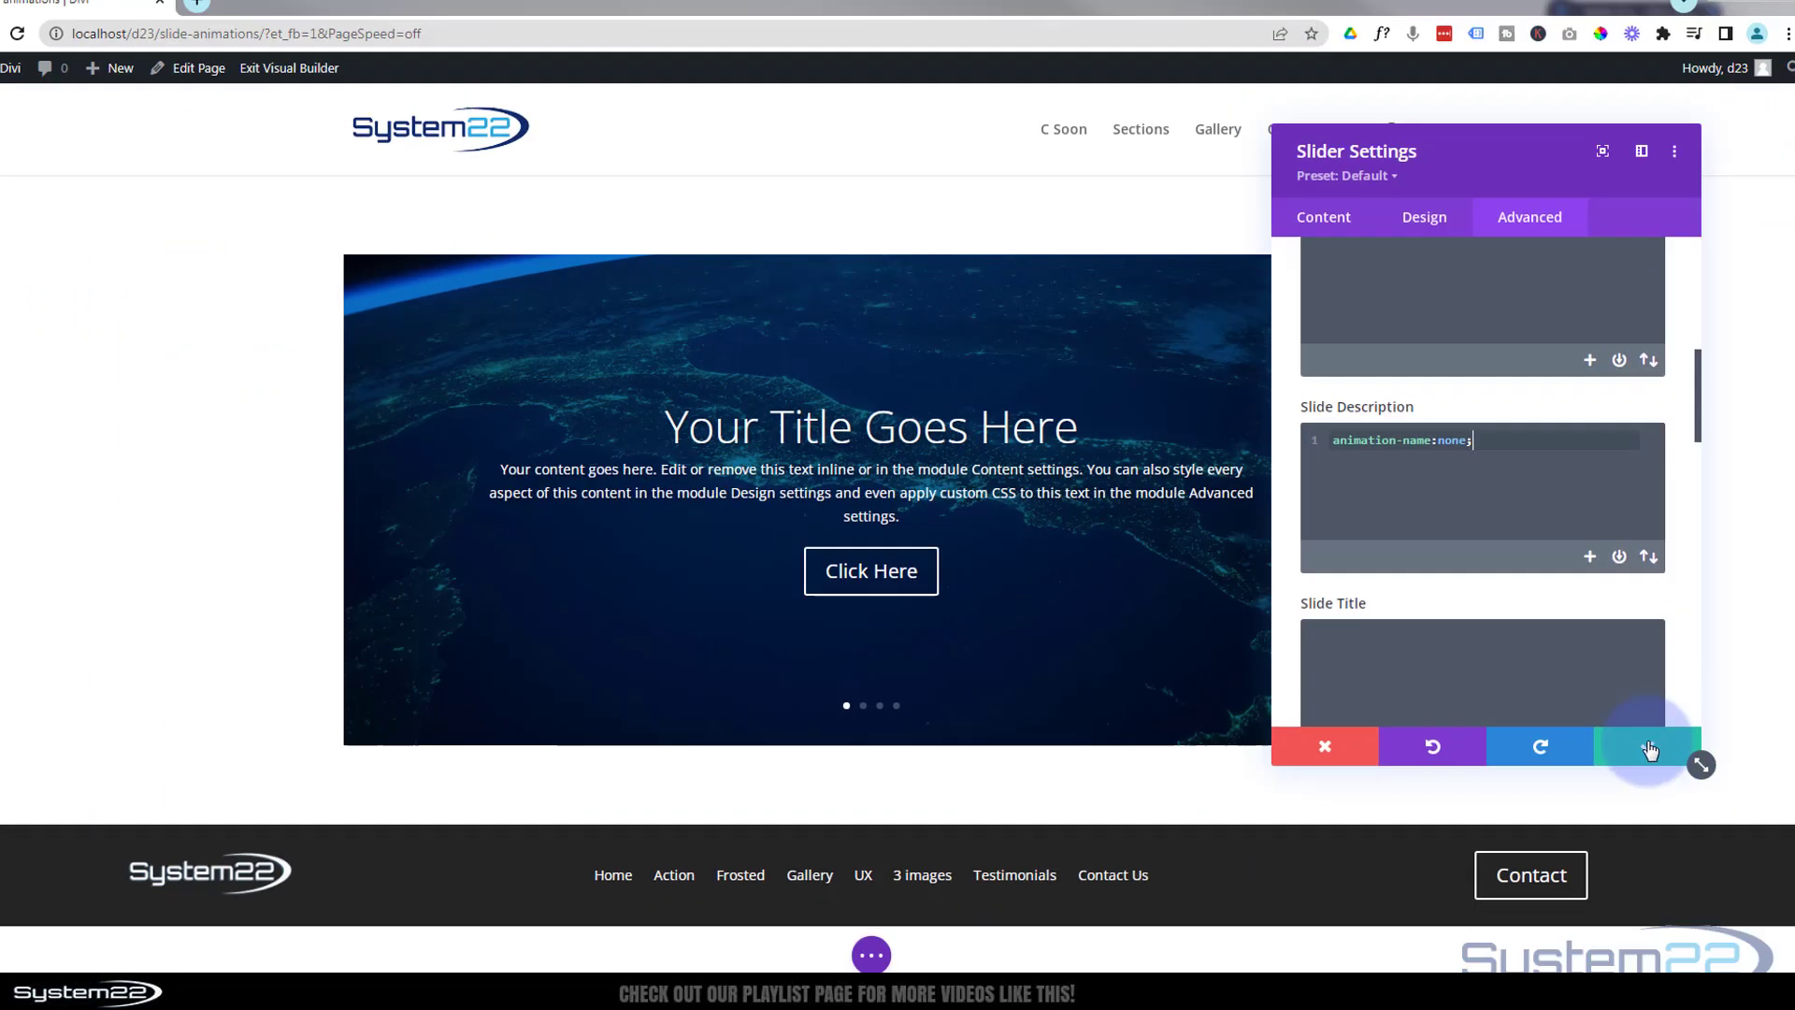
Step: Close the Slider Settings with the green check and save the page
left_click(1638, 734)
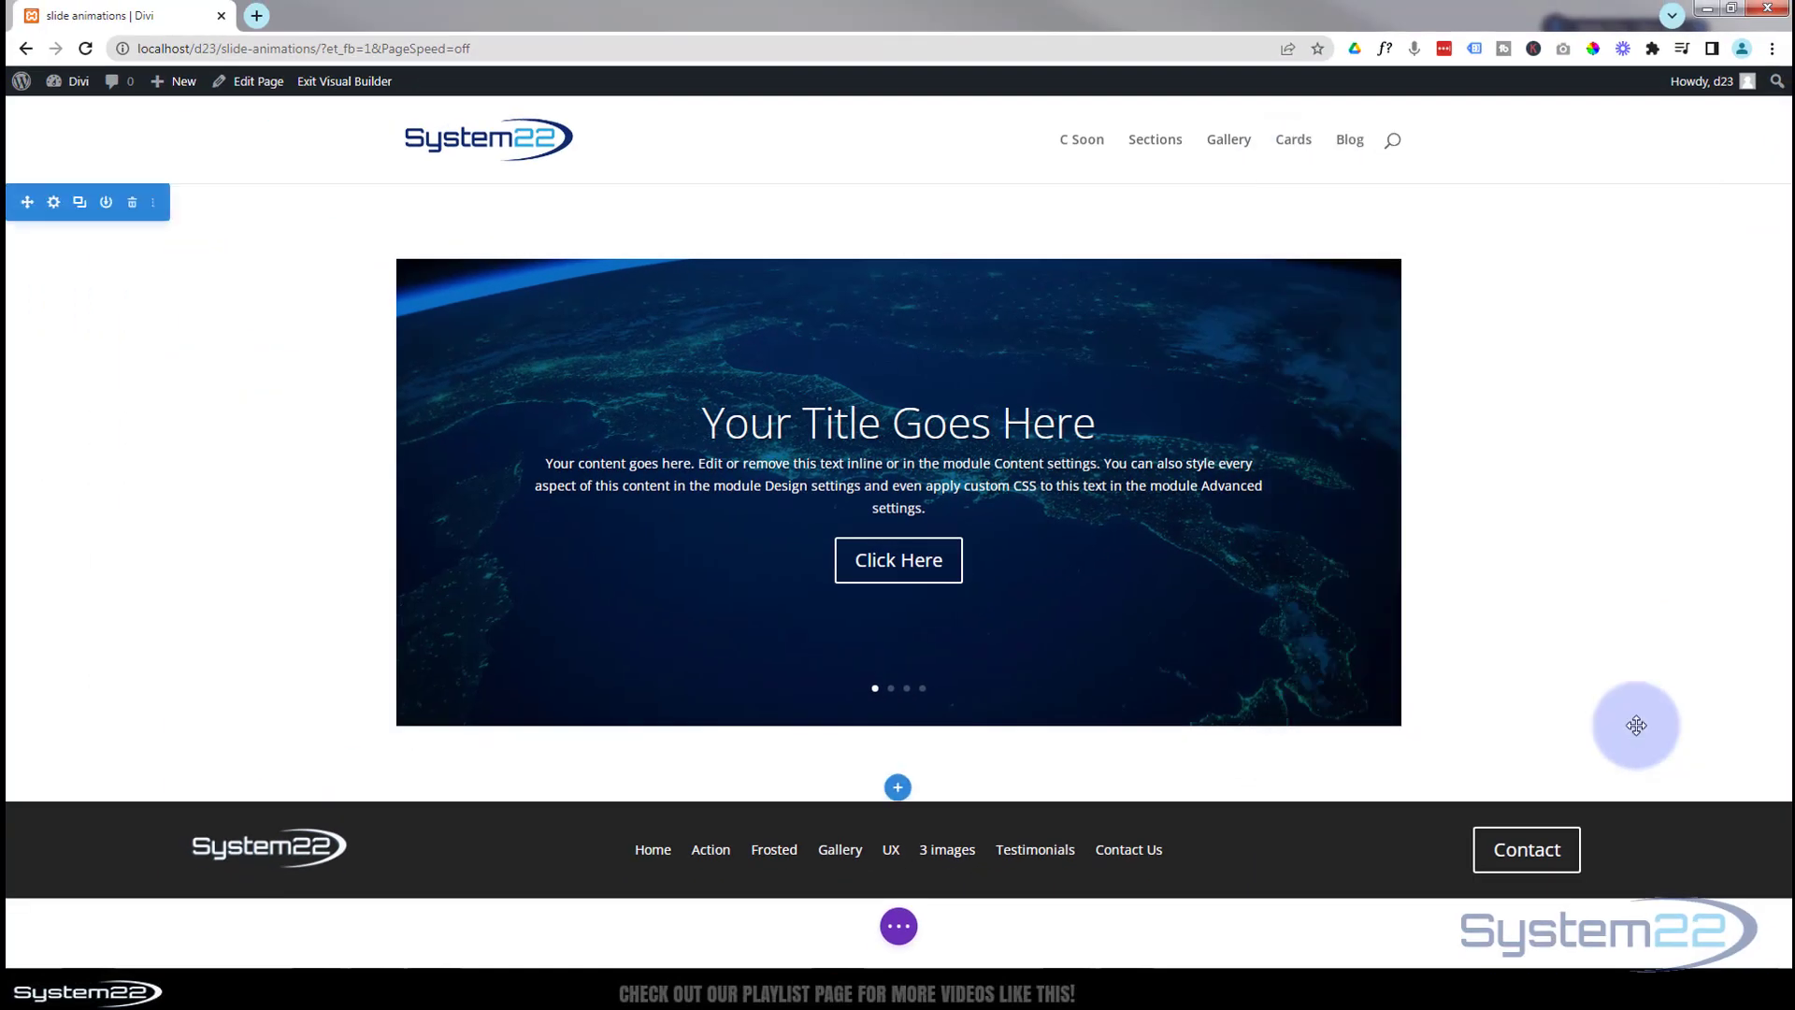
left_click(898, 928)
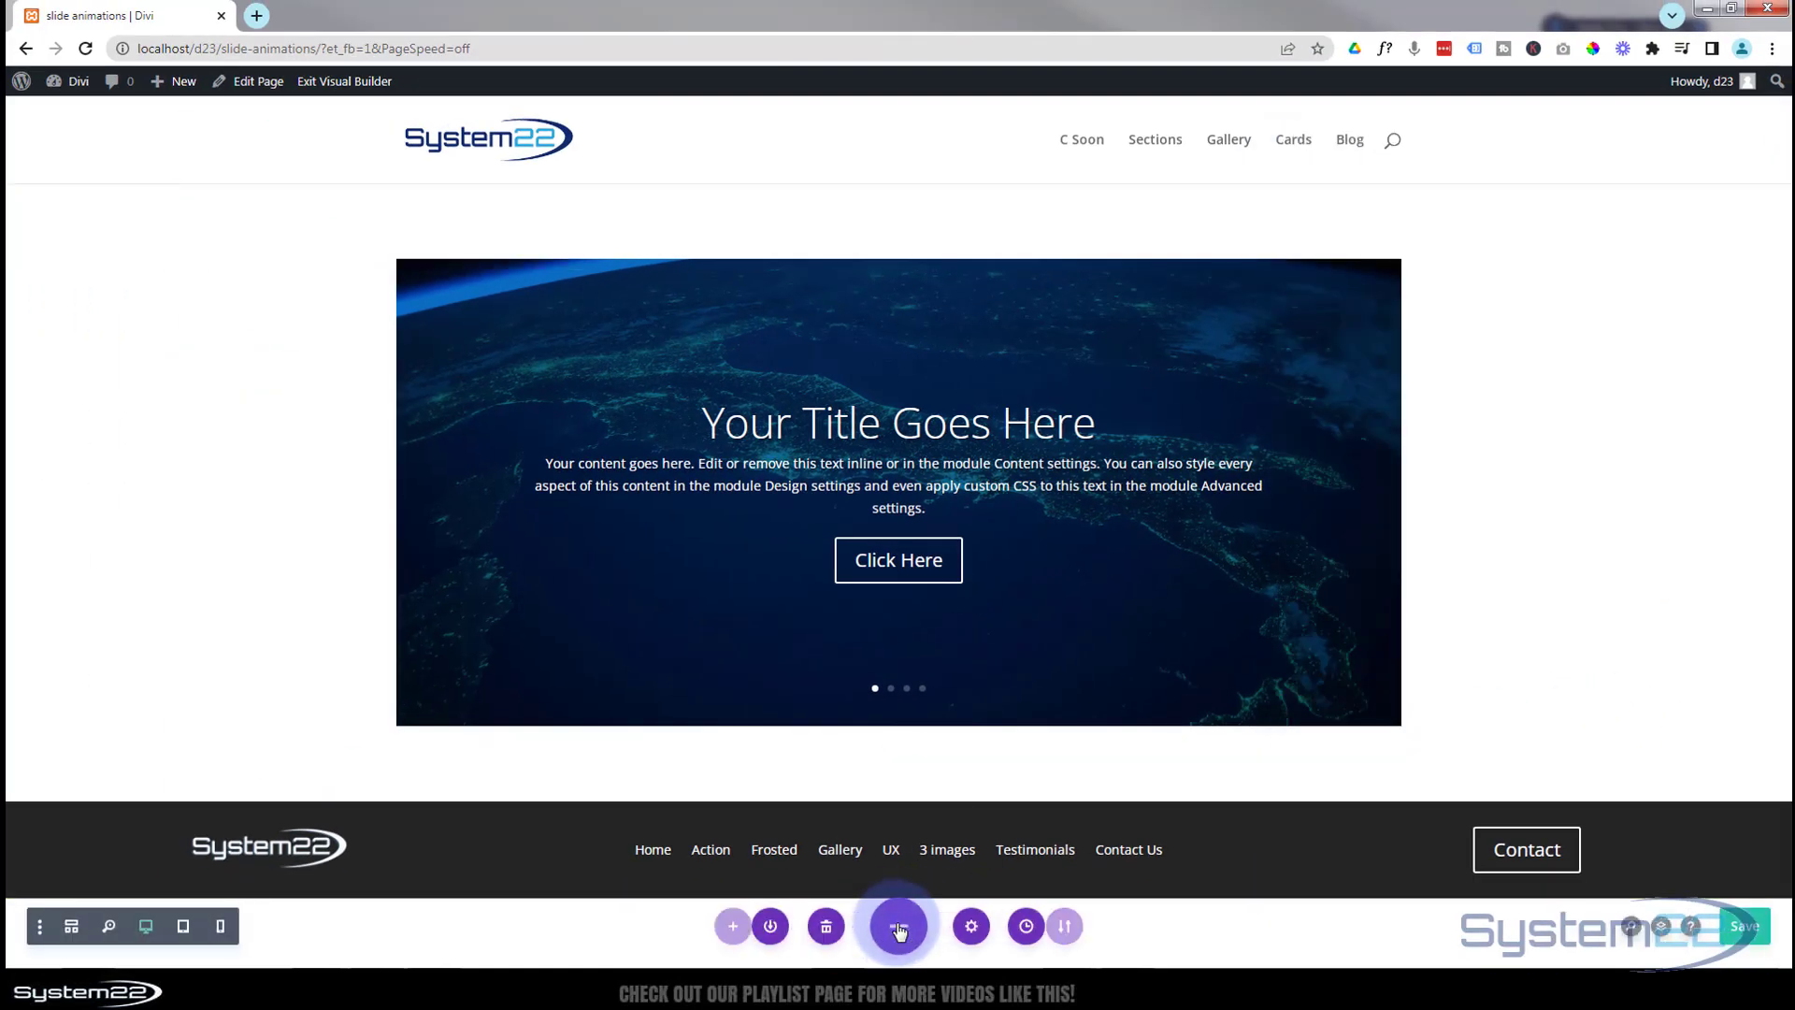
left_click(1737, 932)
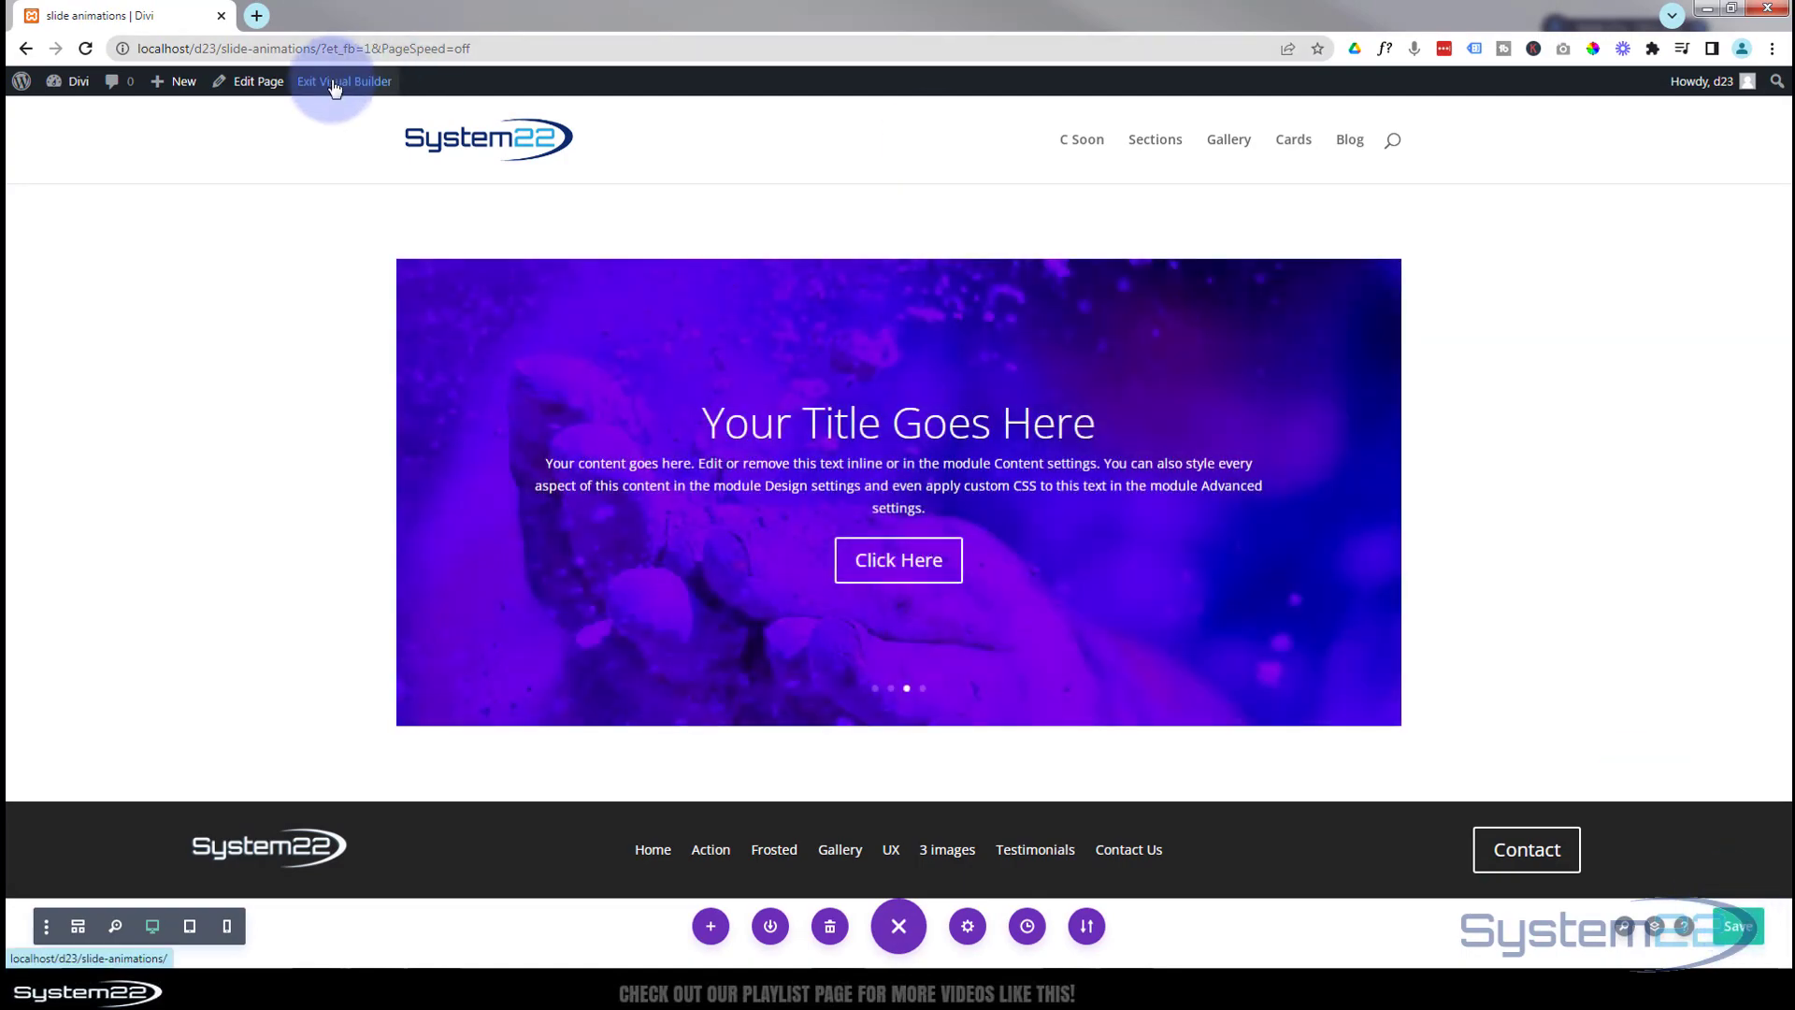
Step: Exit the Visual Builder and watch the live slider cycle through its four image slides
left_click(347, 82)
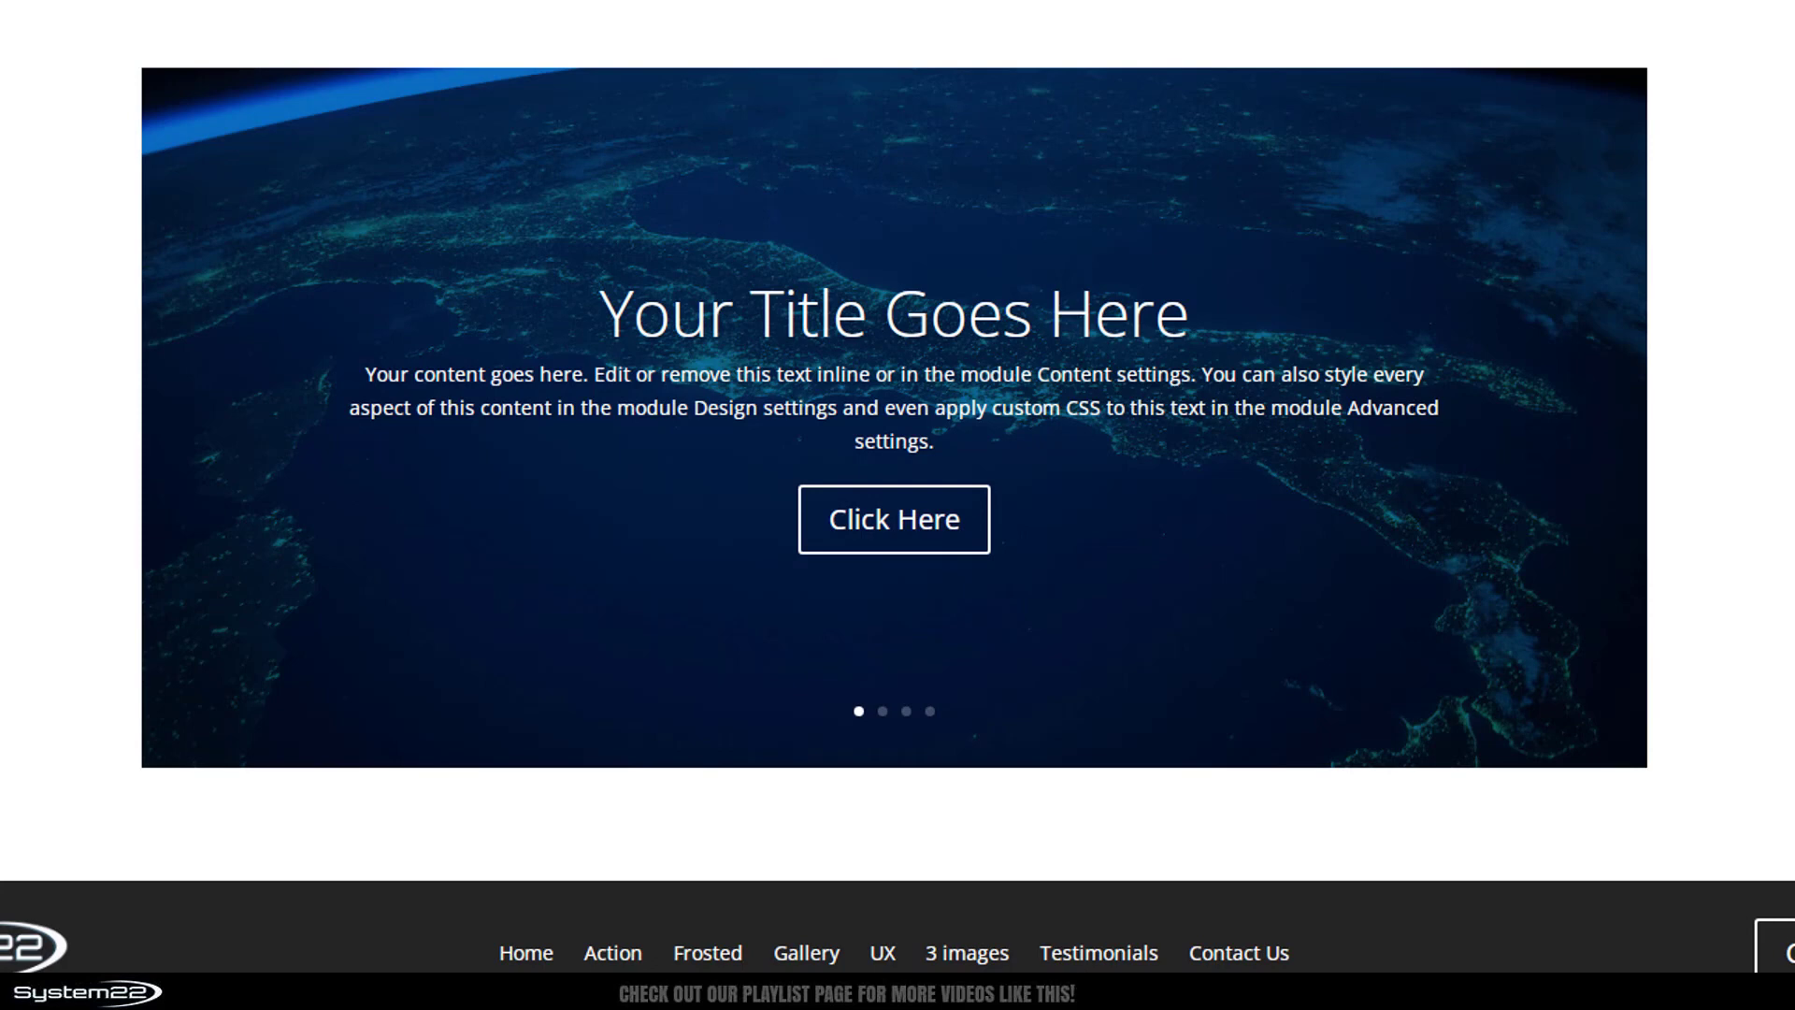
mouse_move(370, 645)
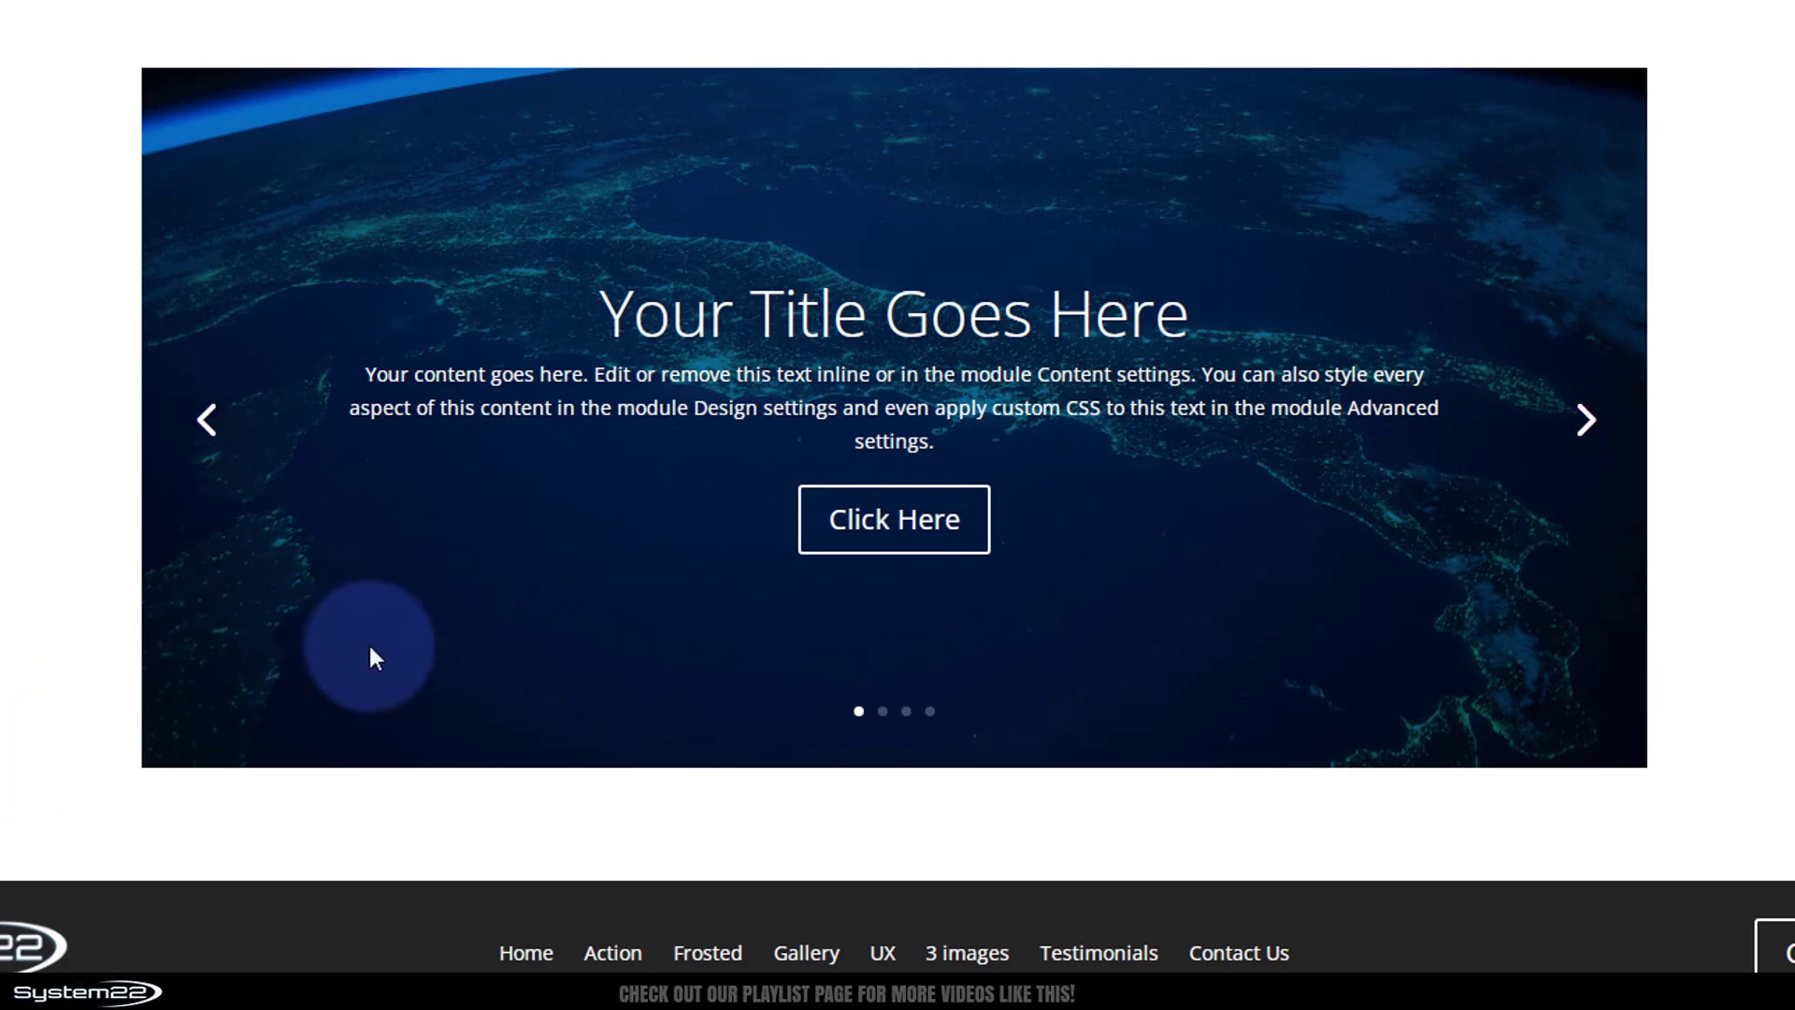